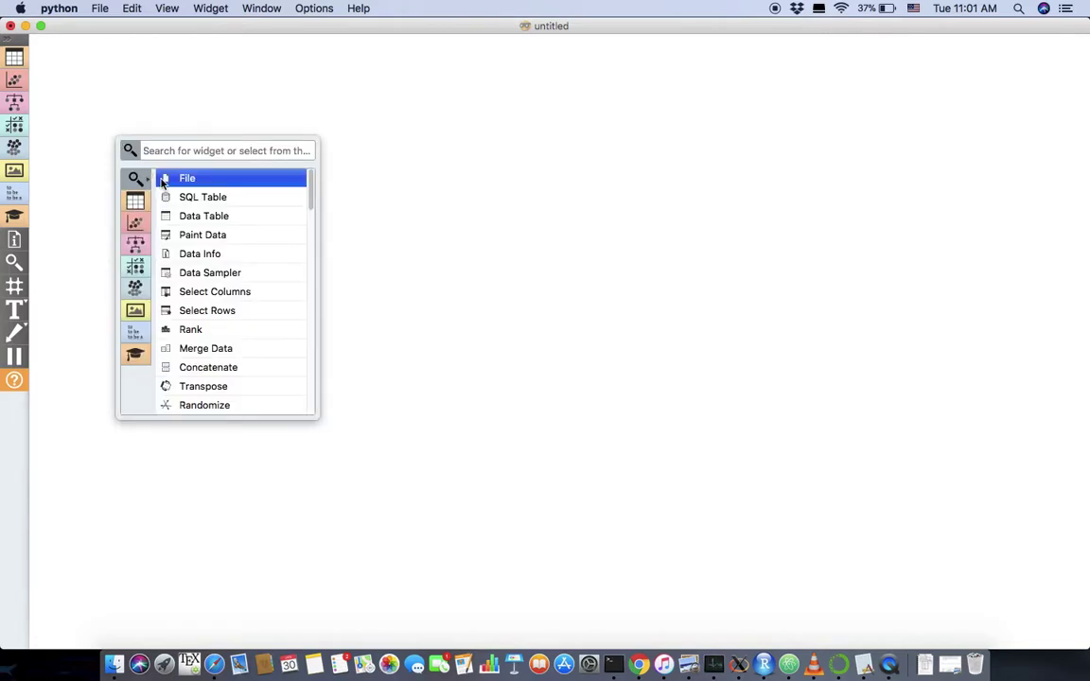
Place a File widget and check that it loads house_train.csv.
left_click(163, 184)
double_click(114, 136)
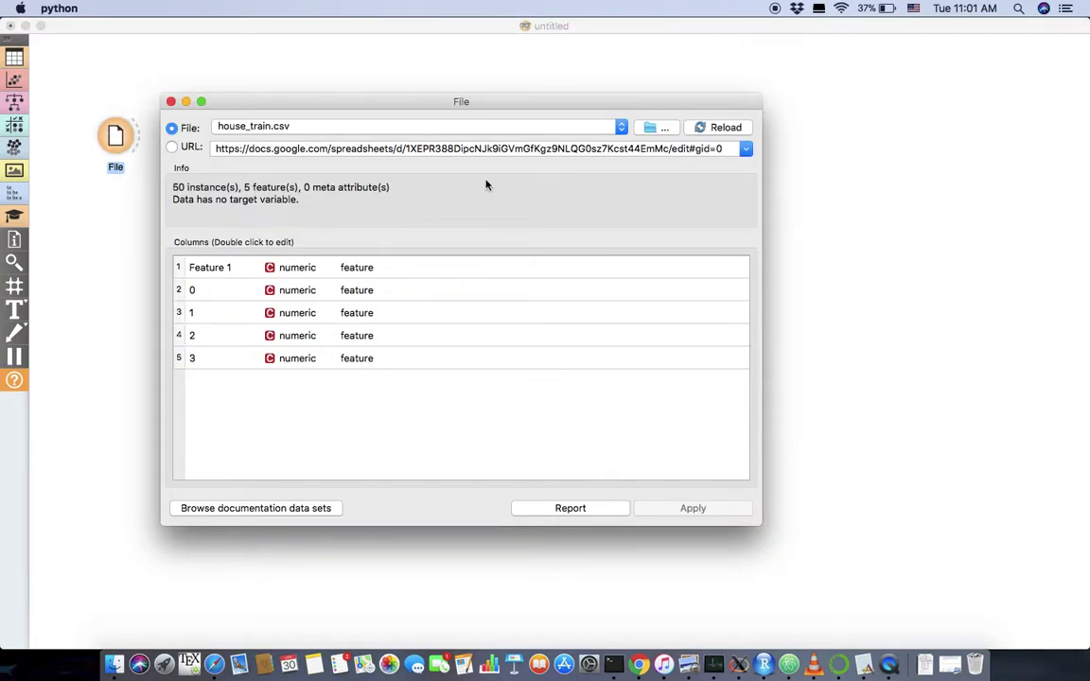
left_click(170, 101)
Connect a new Select Columns widget to File's output and view its column settings.
left_click_drag(142, 137, 239, 161)
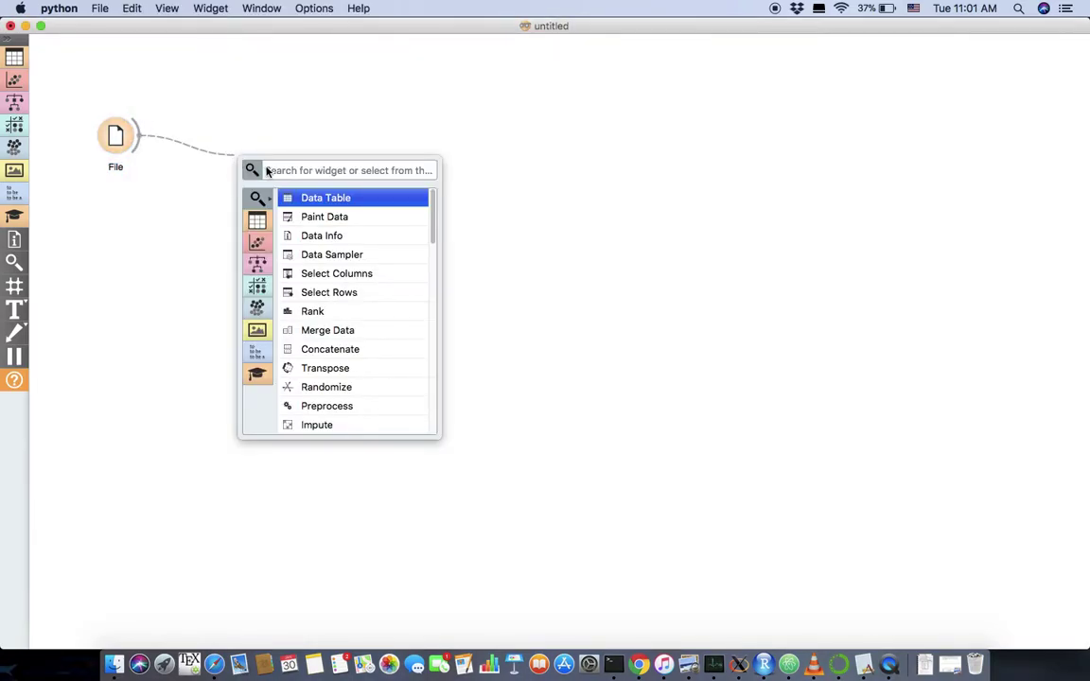
type("select")
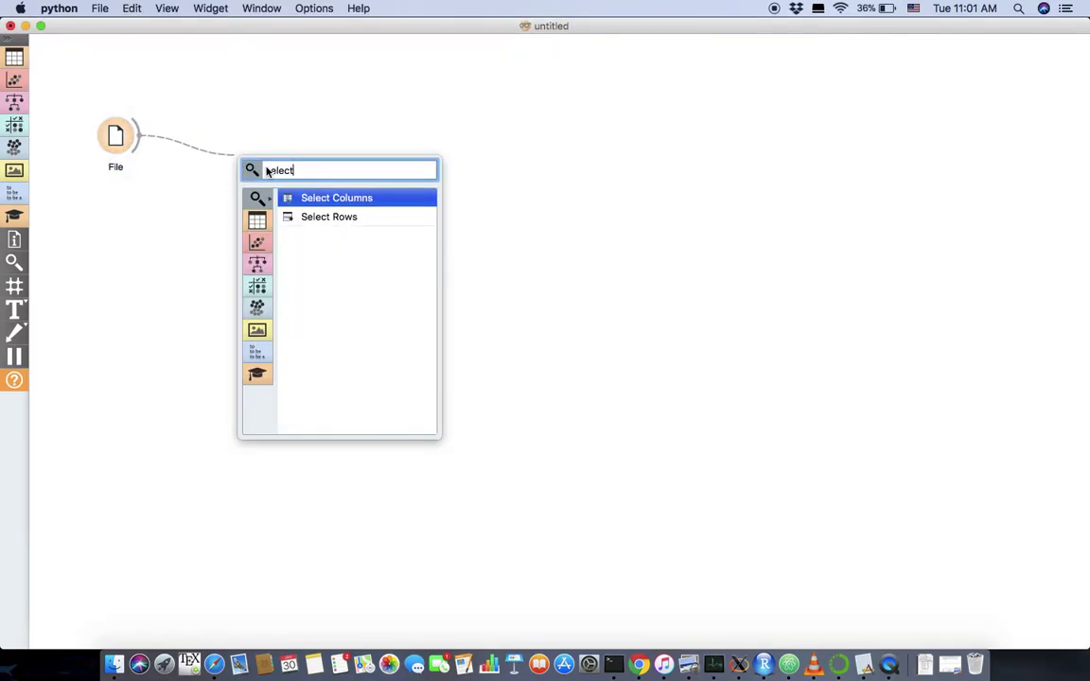
key("Return")
double_click(266, 166)
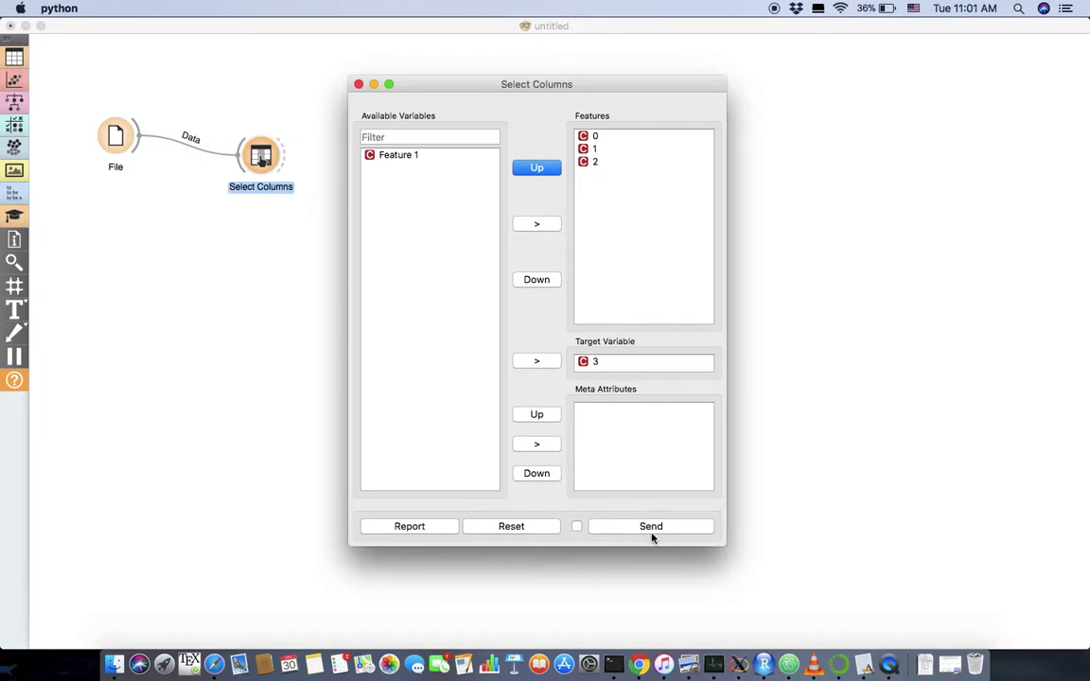
Add a second File widget, File (1), loading house_test.csv from the recent files list.
left_click(359, 84)
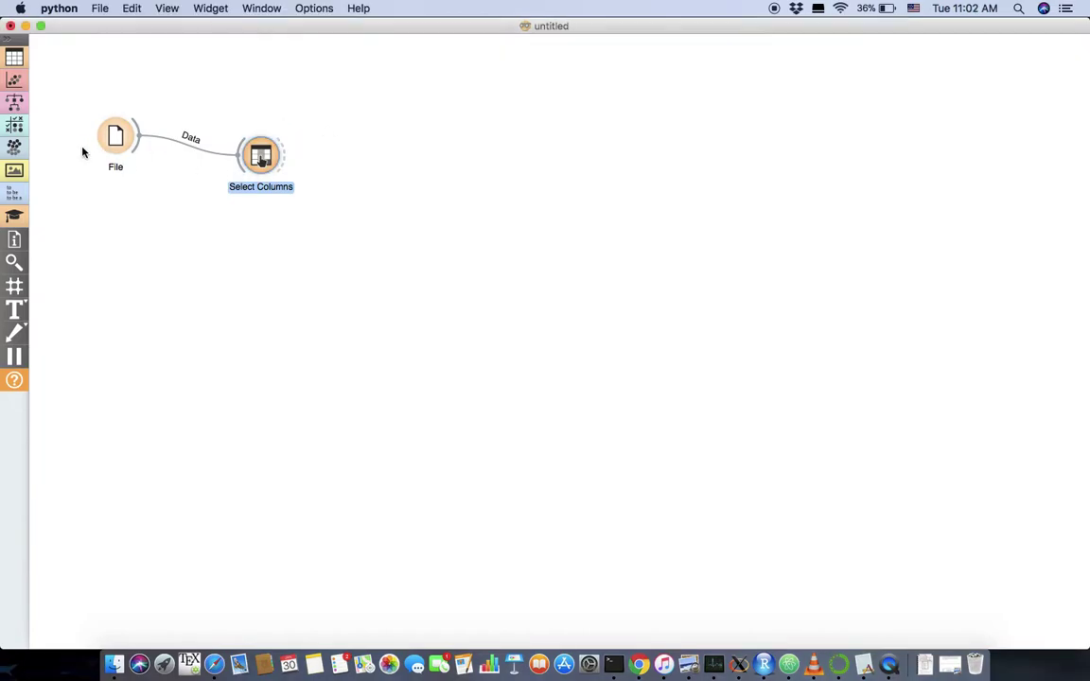
double_click(119, 396)
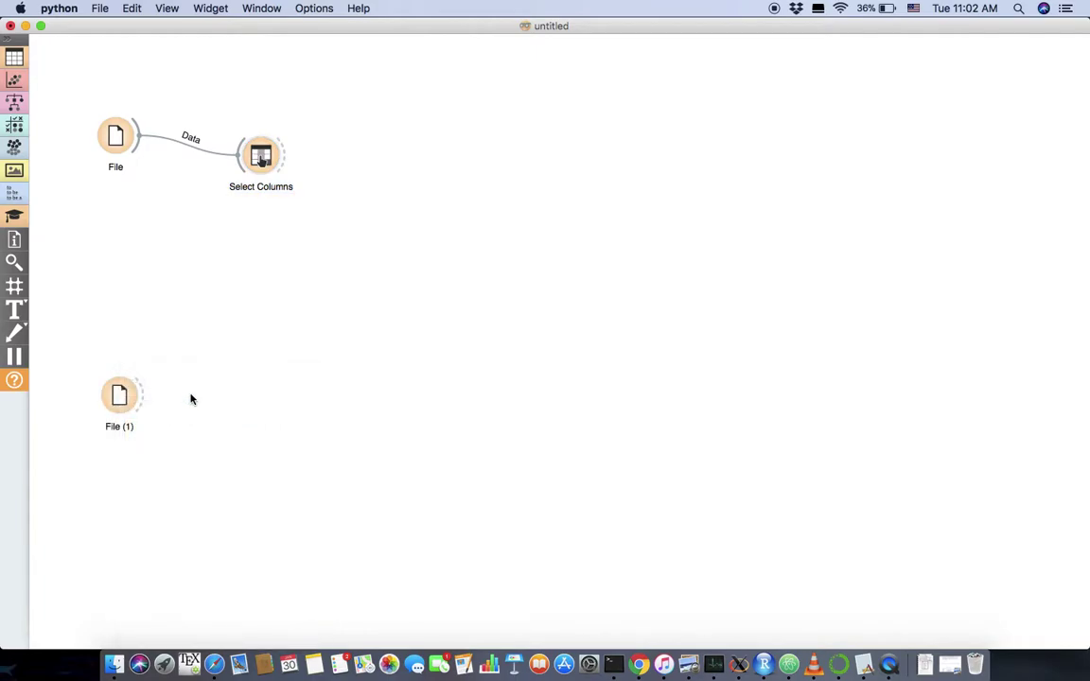
double_click(120, 397)
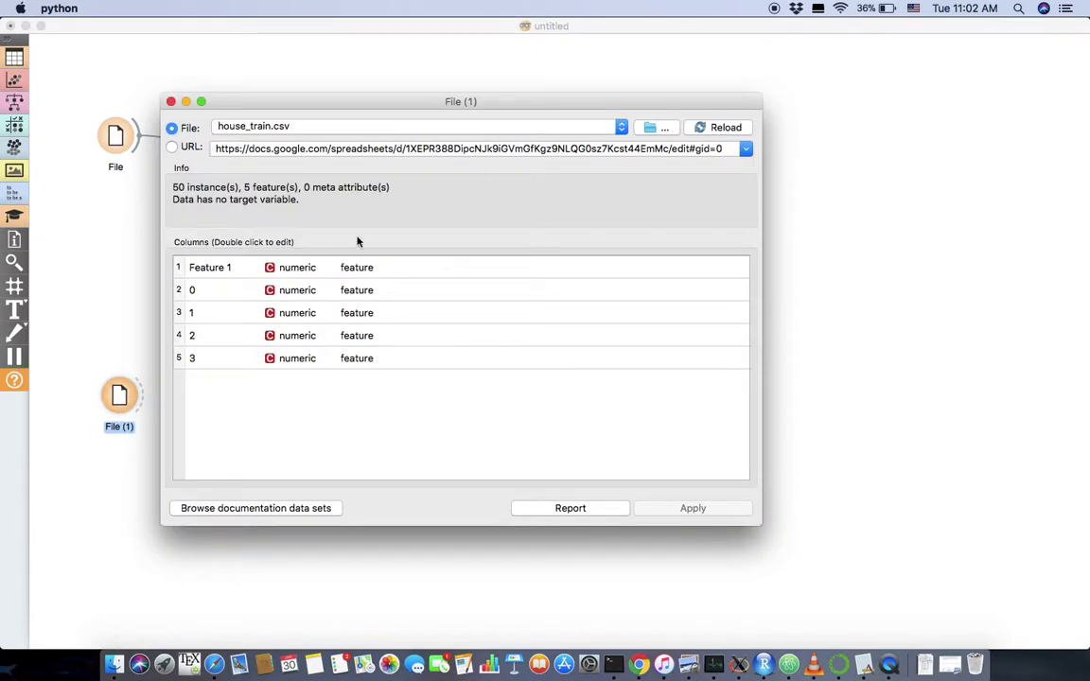
left_click(556, 128)
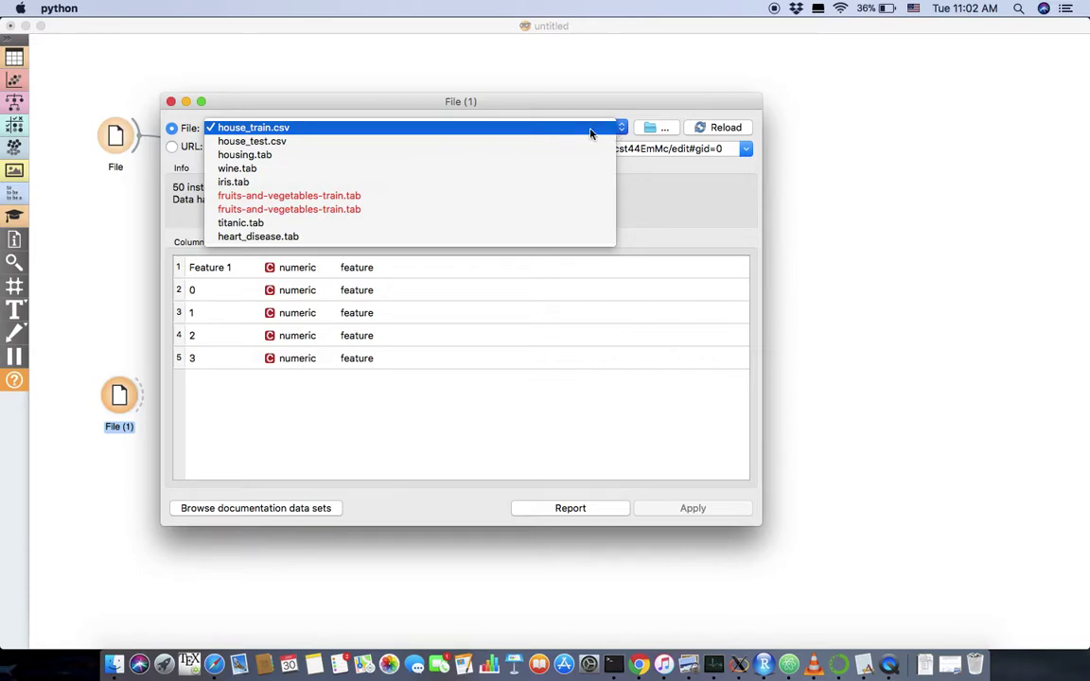
left_click(301, 142)
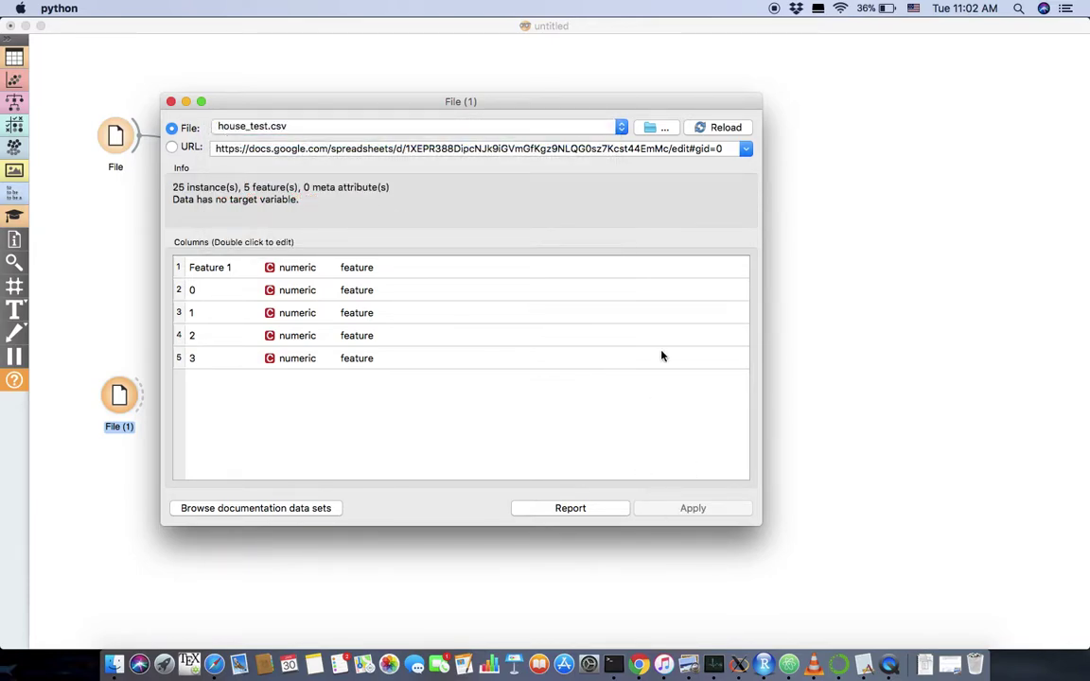
left_click(171, 101)
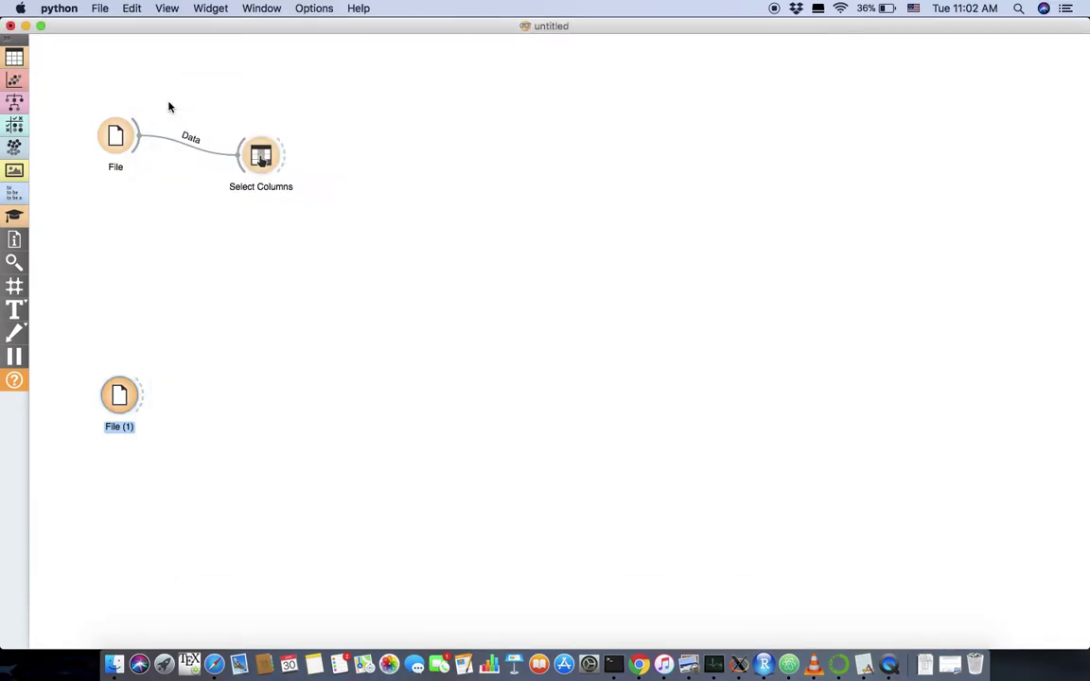
Connect a new Select Columns (1) widget to File (1) and view its column settings.
left_click_drag(139, 394, 271, 371)
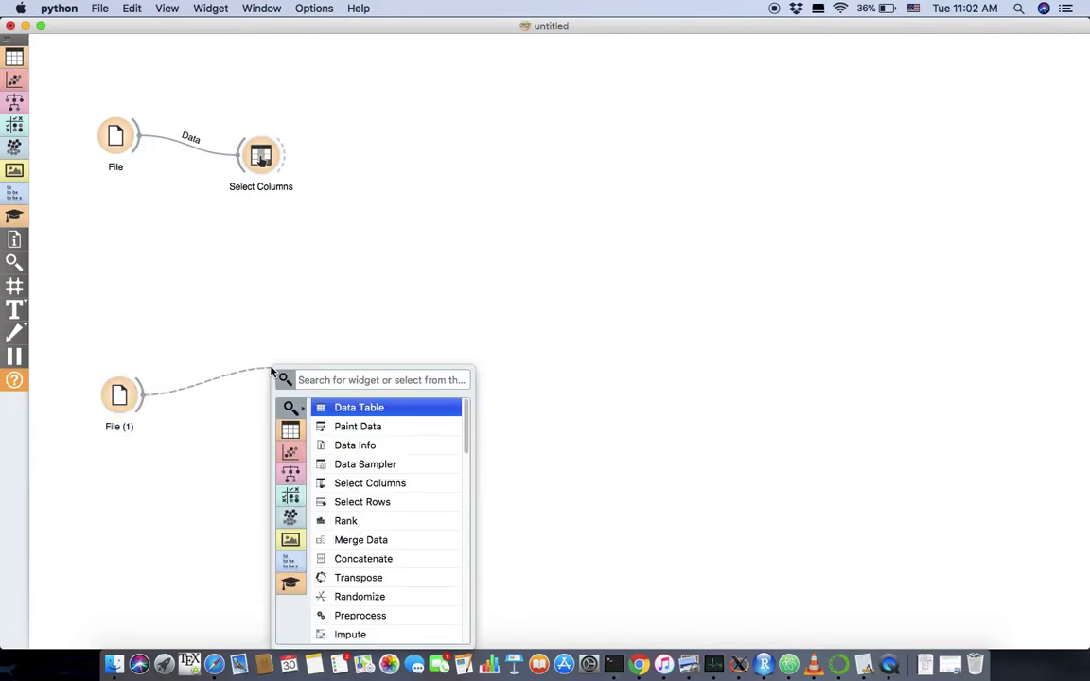
type("sel")
key("Return")
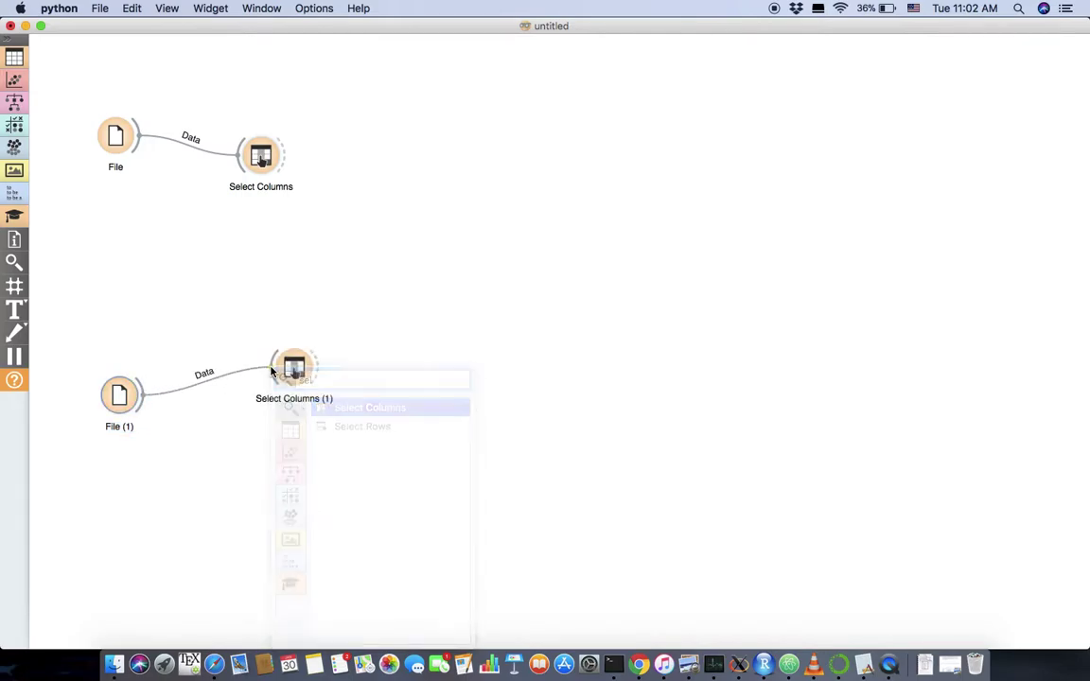
double_click(294, 367)
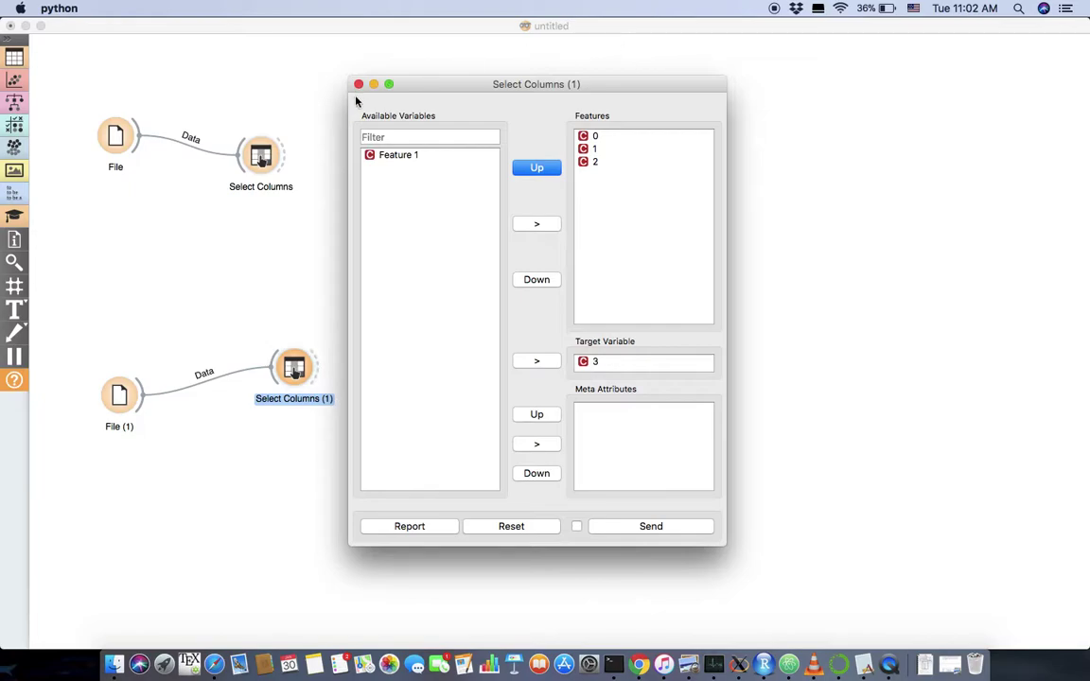
Attach a Test & Score widget after Select Columns and switch it to 10-fold cross validation.
left_click(359, 84)
left_click_drag(285, 155, 521, 290)
type("tes")
key("Return")
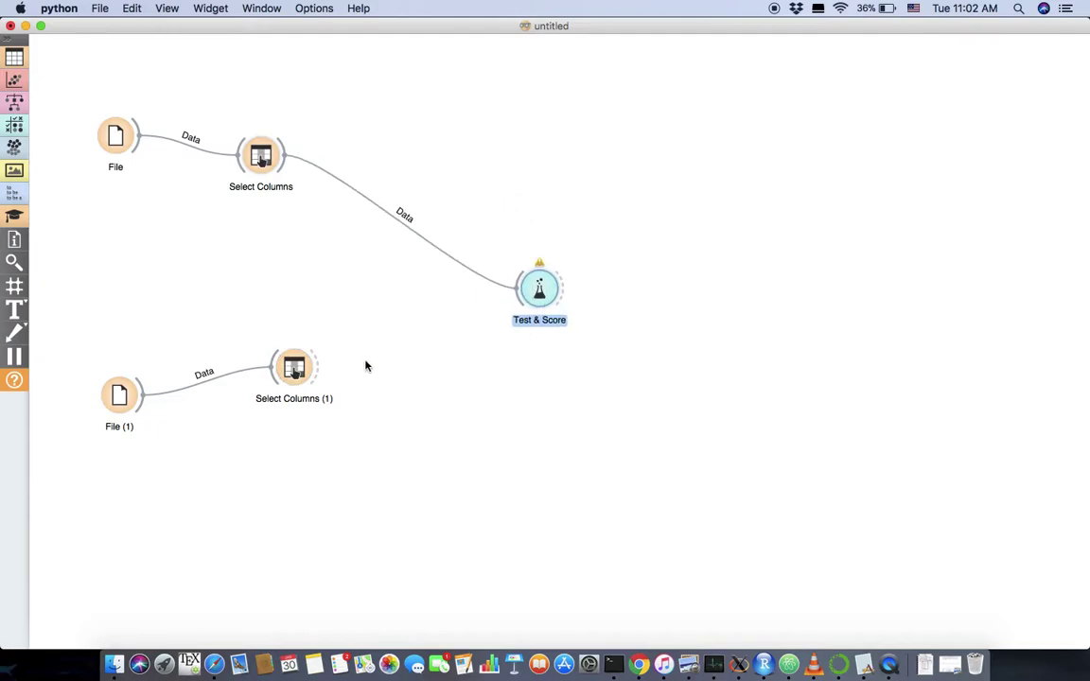
double_click(540, 289)
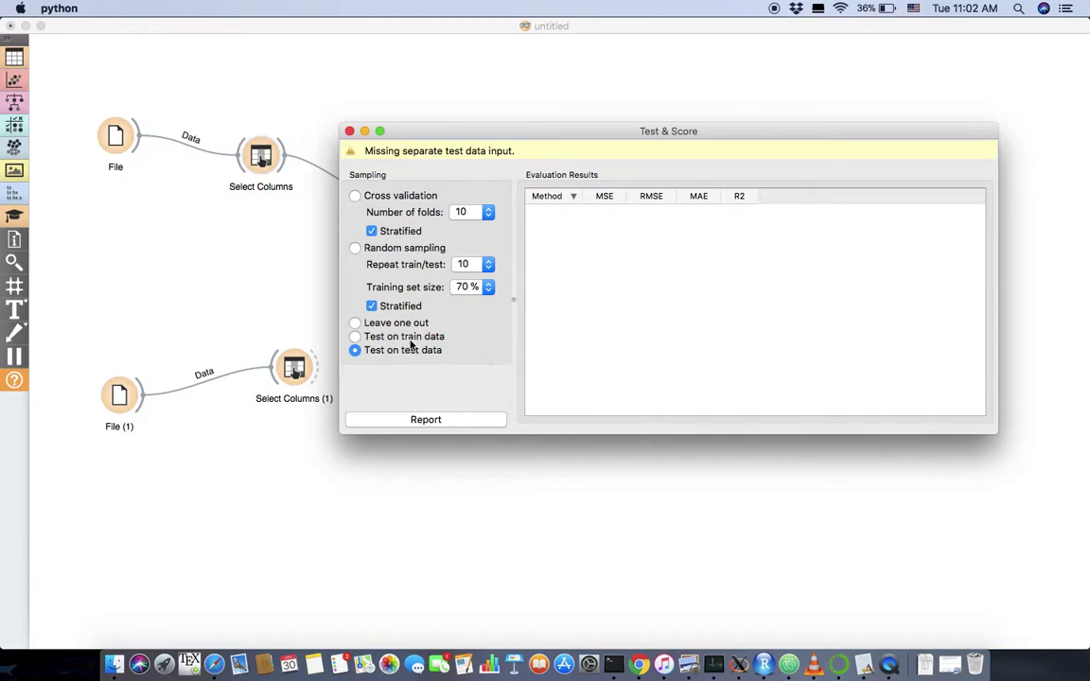
left_click(355, 195)
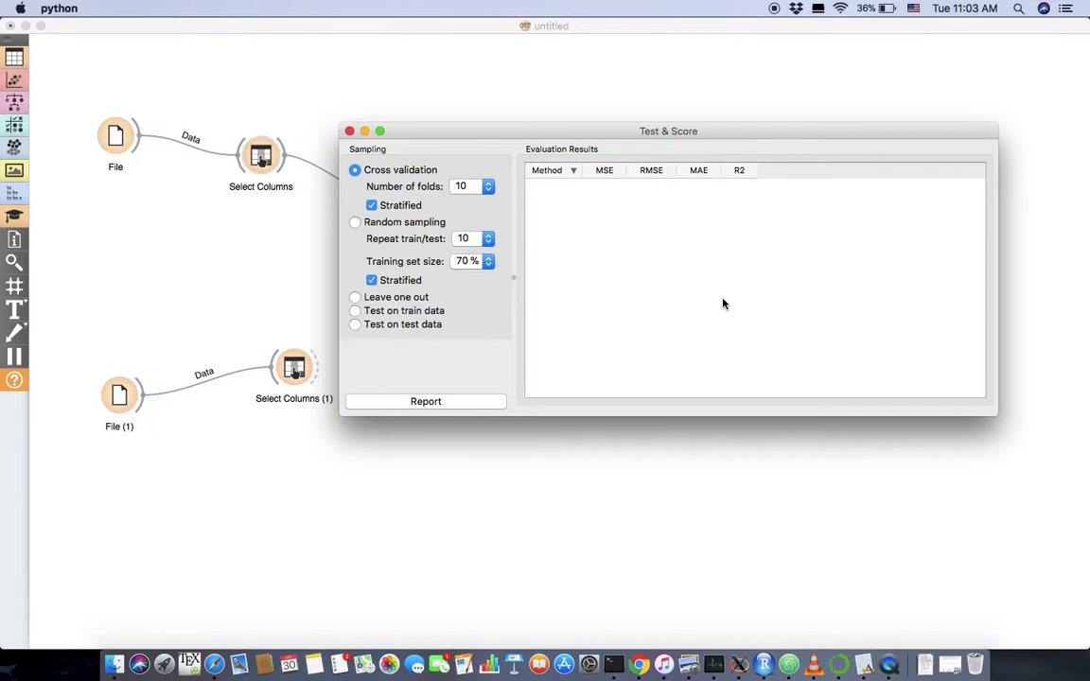
Link Select Columns (1) into Test & Score as Test Data, then review both Select Columns and Test & Score.
left_click(350, 130)
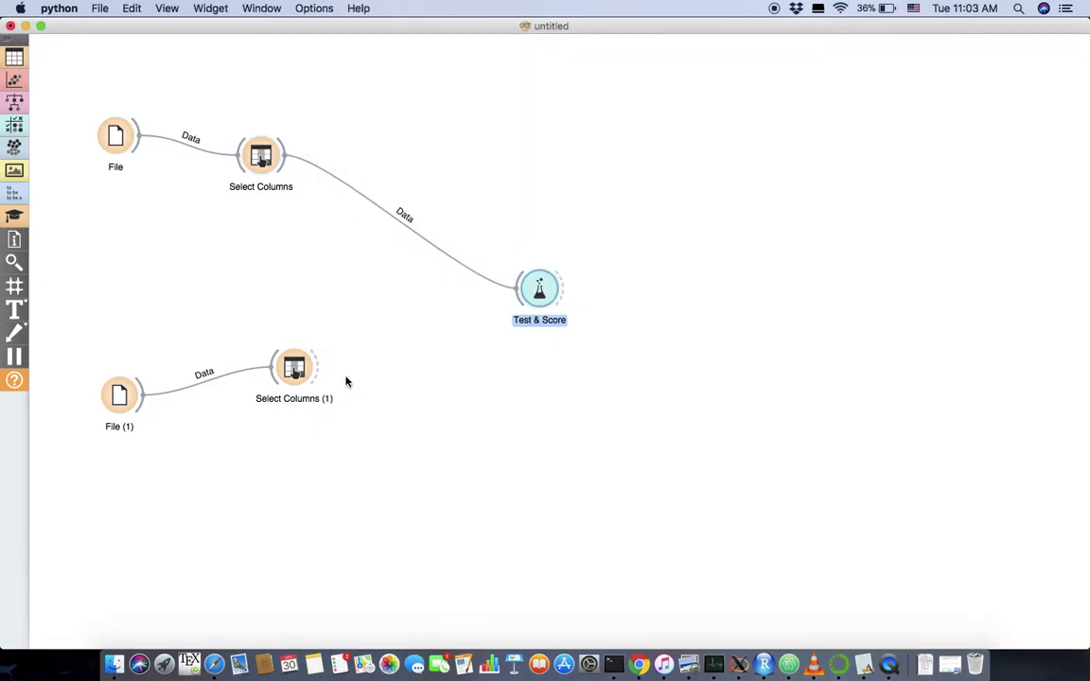
left_click_drag(318, 373, 526, 305)
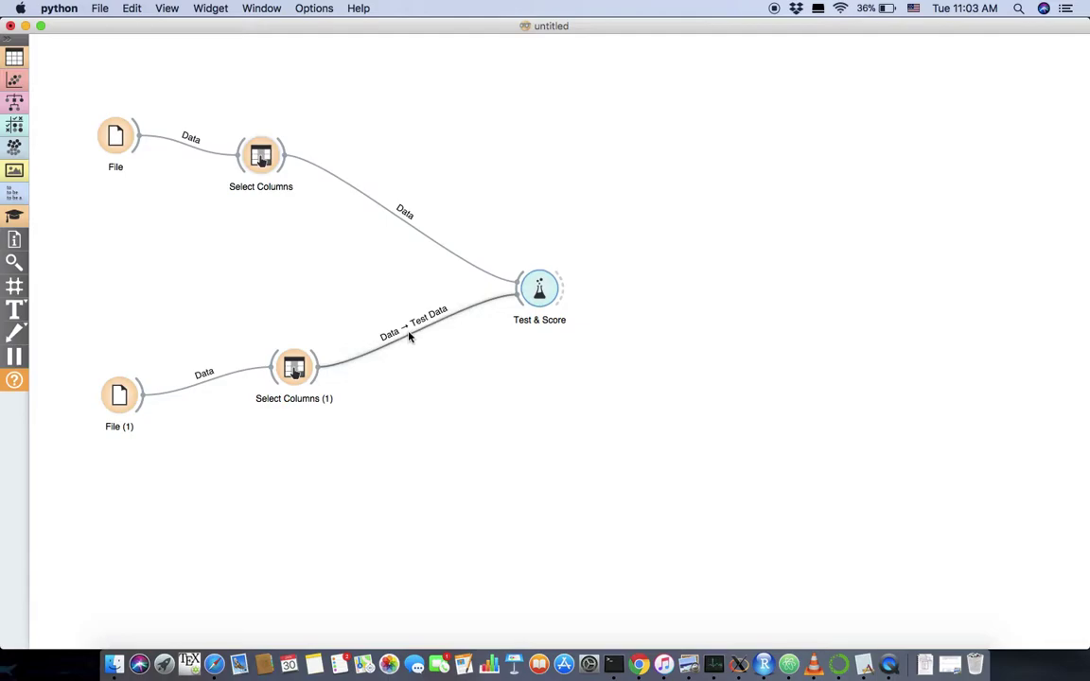
double_click(261, 157)
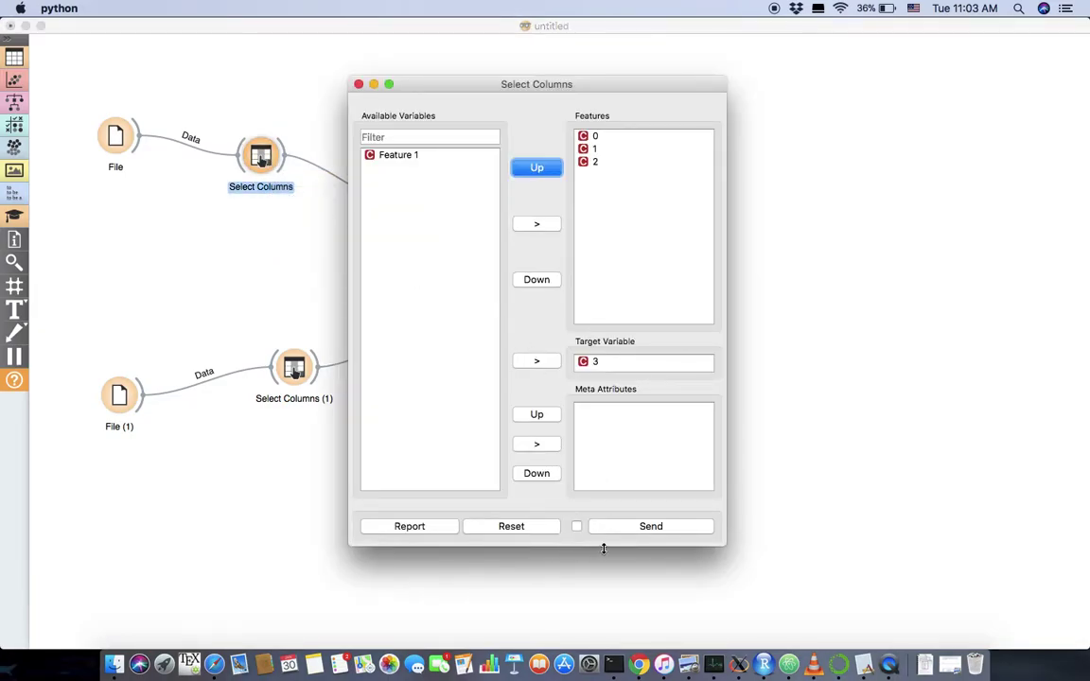
left_click(359, 85)
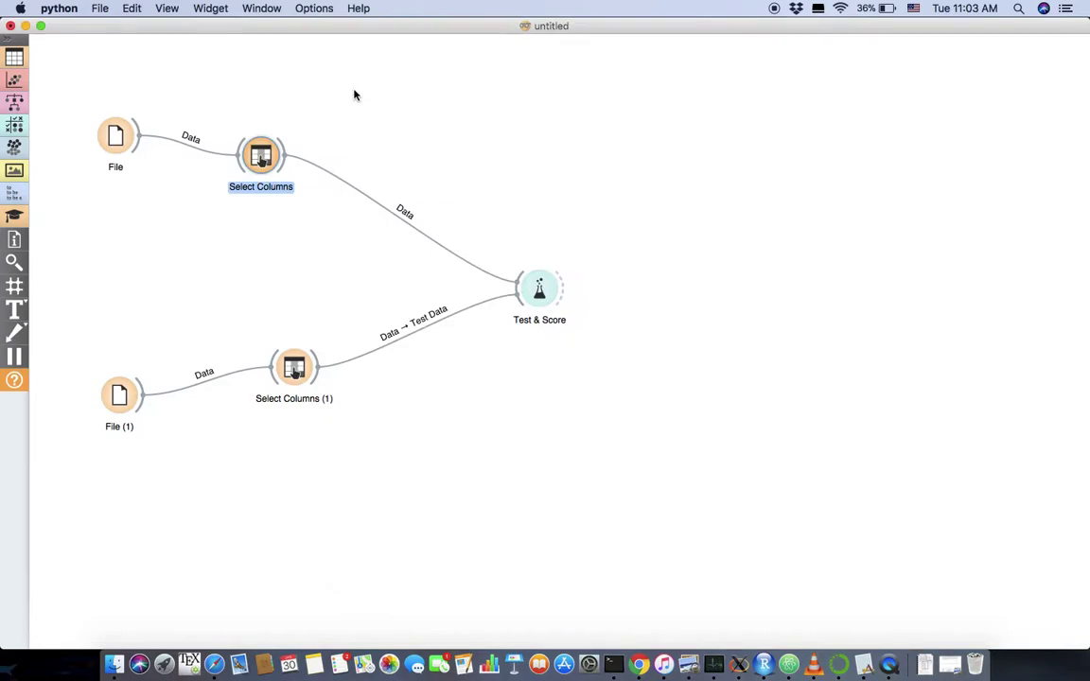
double_click(294, 377)
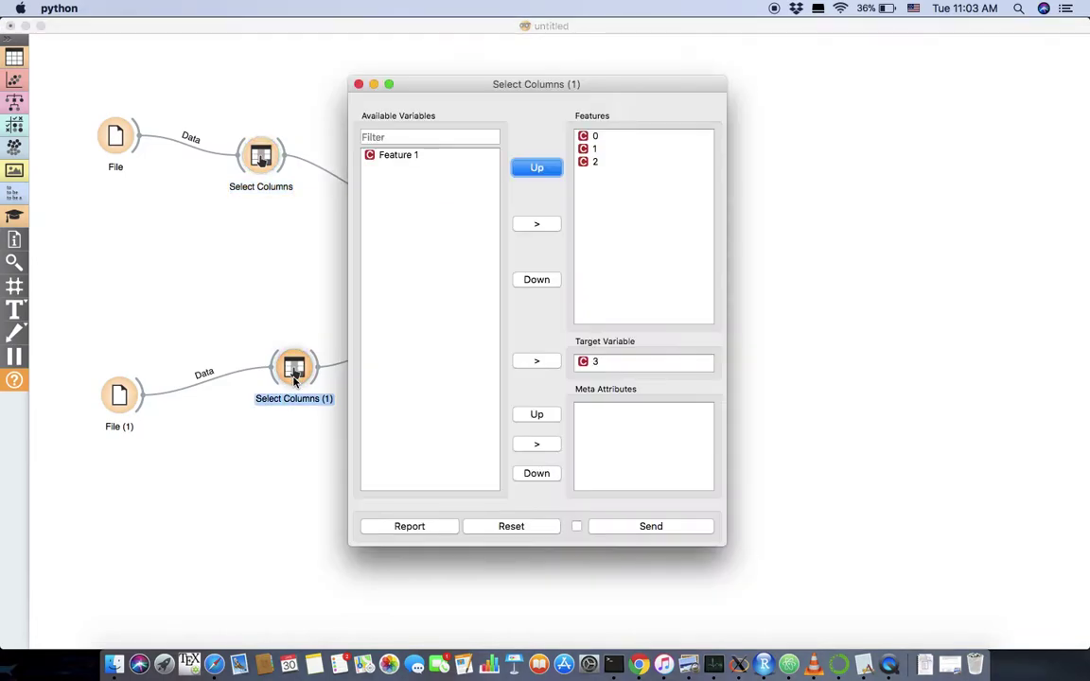
left_click(359, 84)
double_click(538, 295)
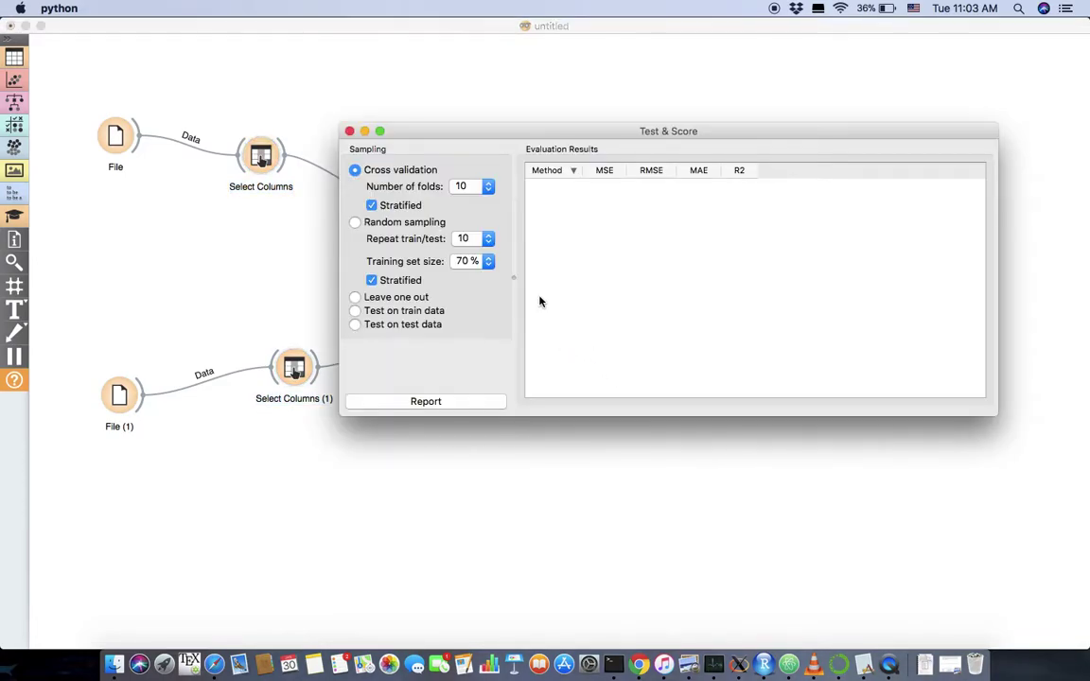
left_click_drag(423, 132, 349, 143)
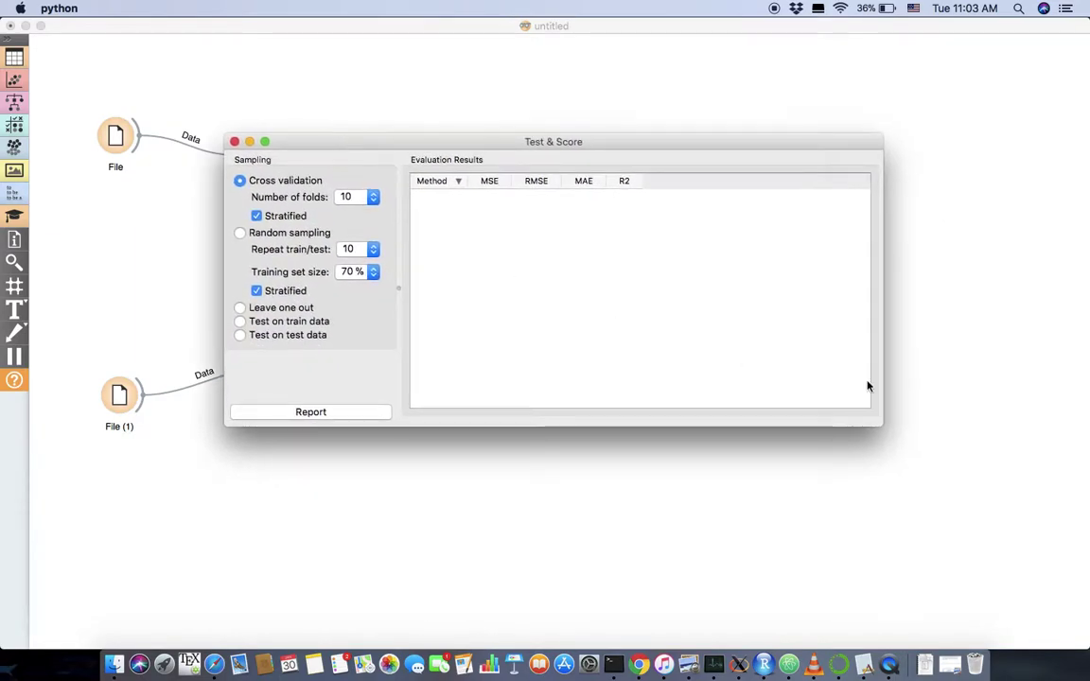
key("super+w")
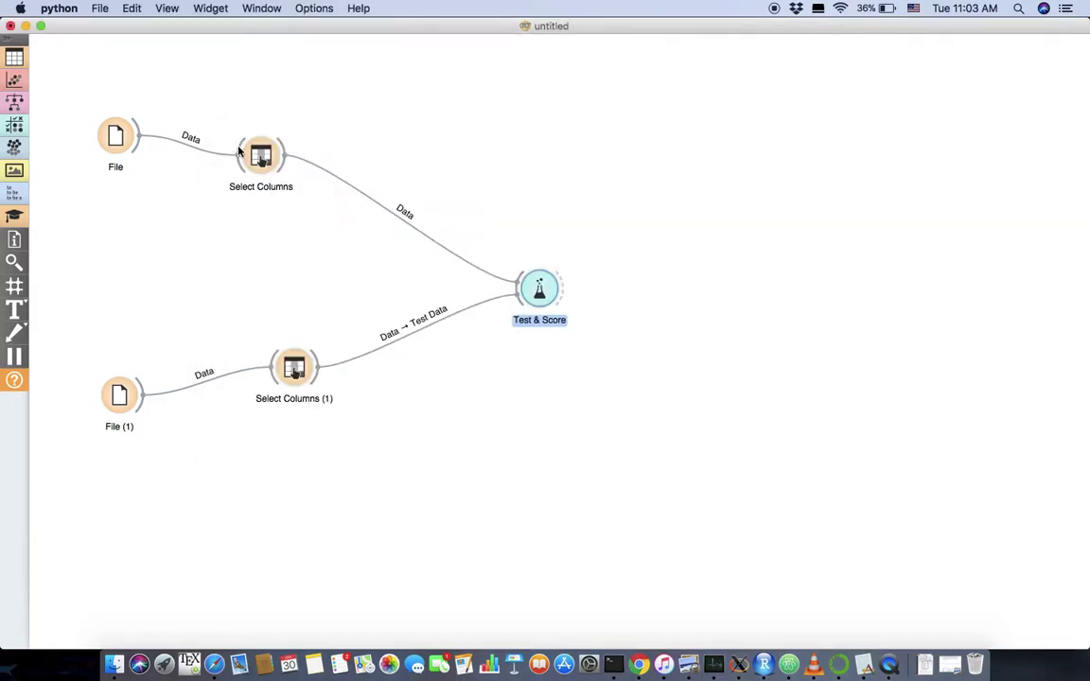
Connect a Linear Regression learner into Test & Score.
left_click_drag(502, 339, 484, 366)
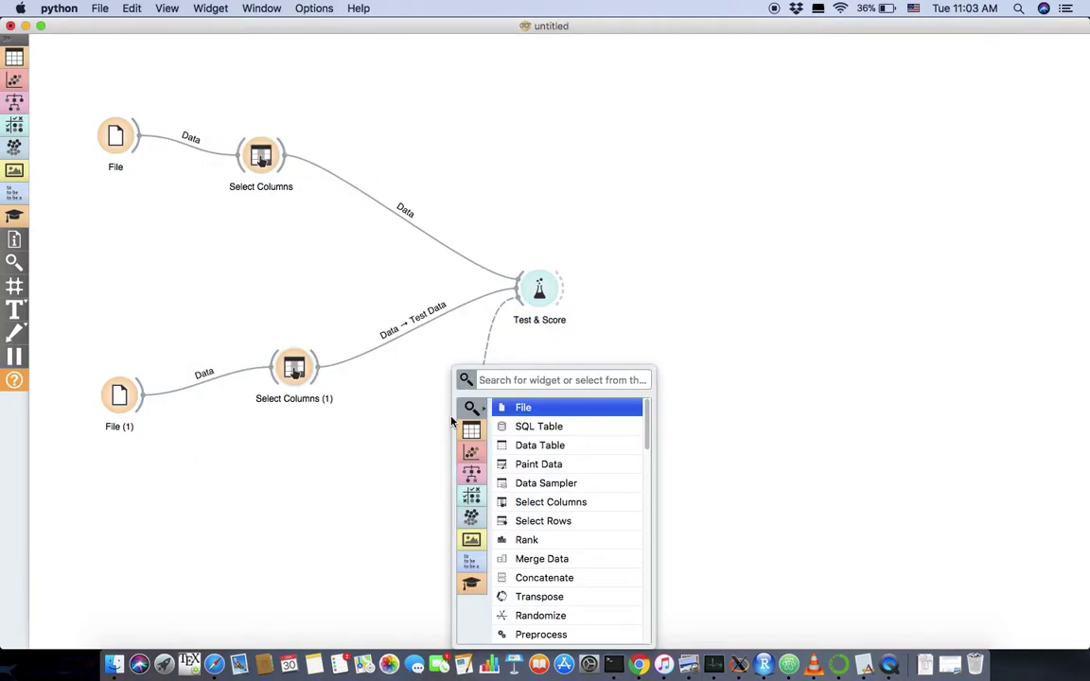
type("linear")
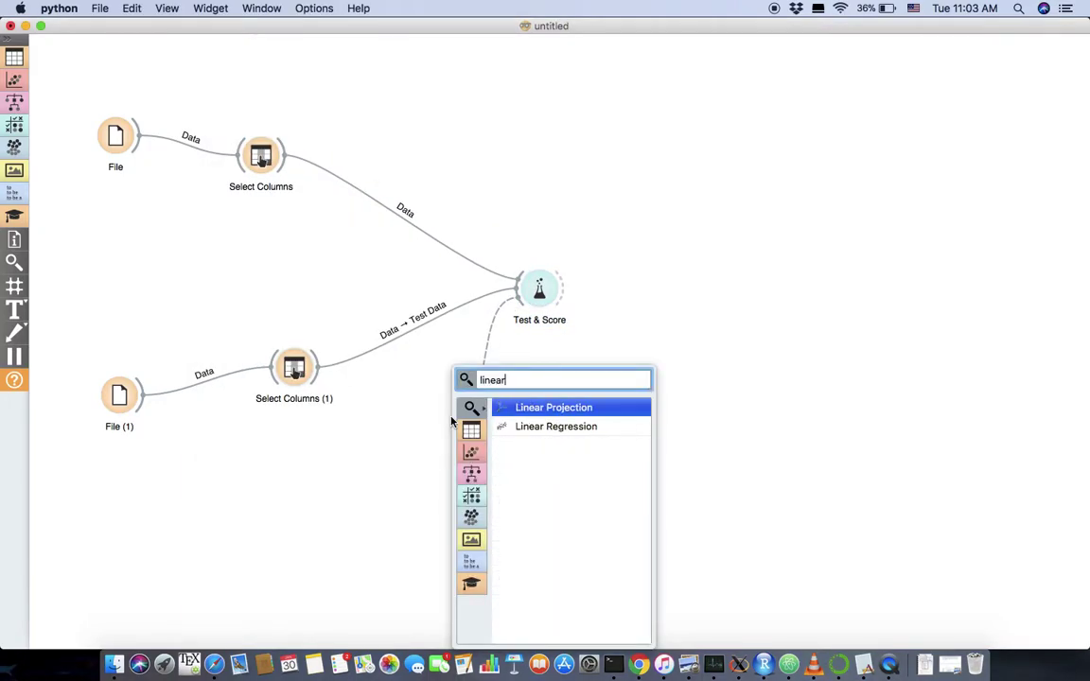
key("Down")
key("Return")
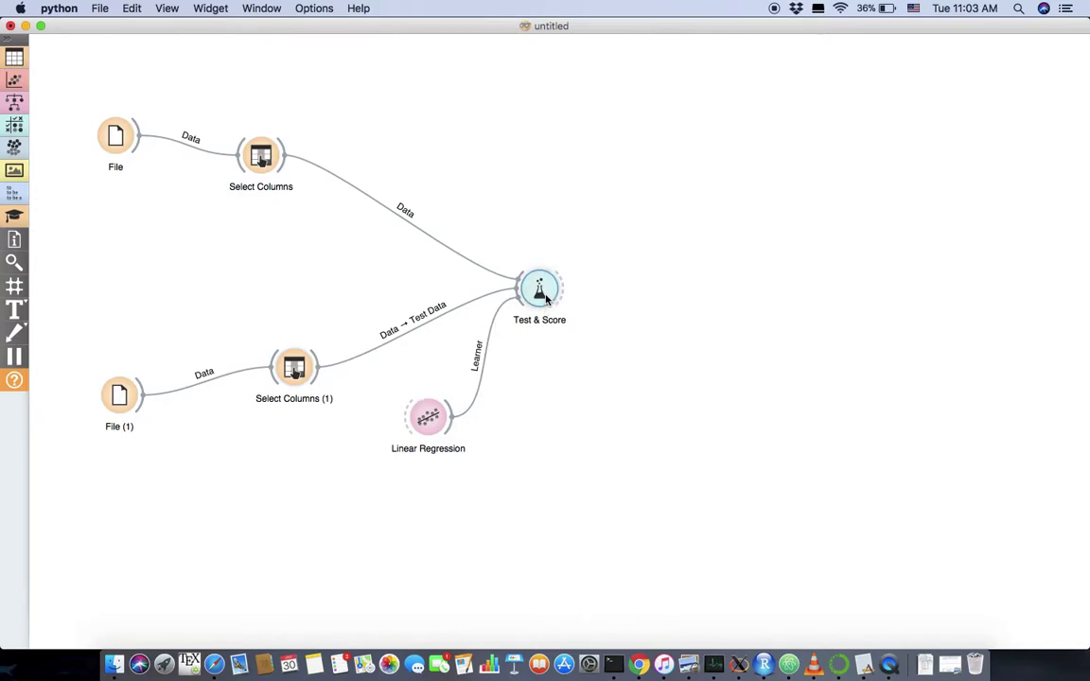
Evaluate Test & Score on the test data, showing RMSE 58481.320 and R2 0.689.
left_click(543, 295)
double_click(545, 297)
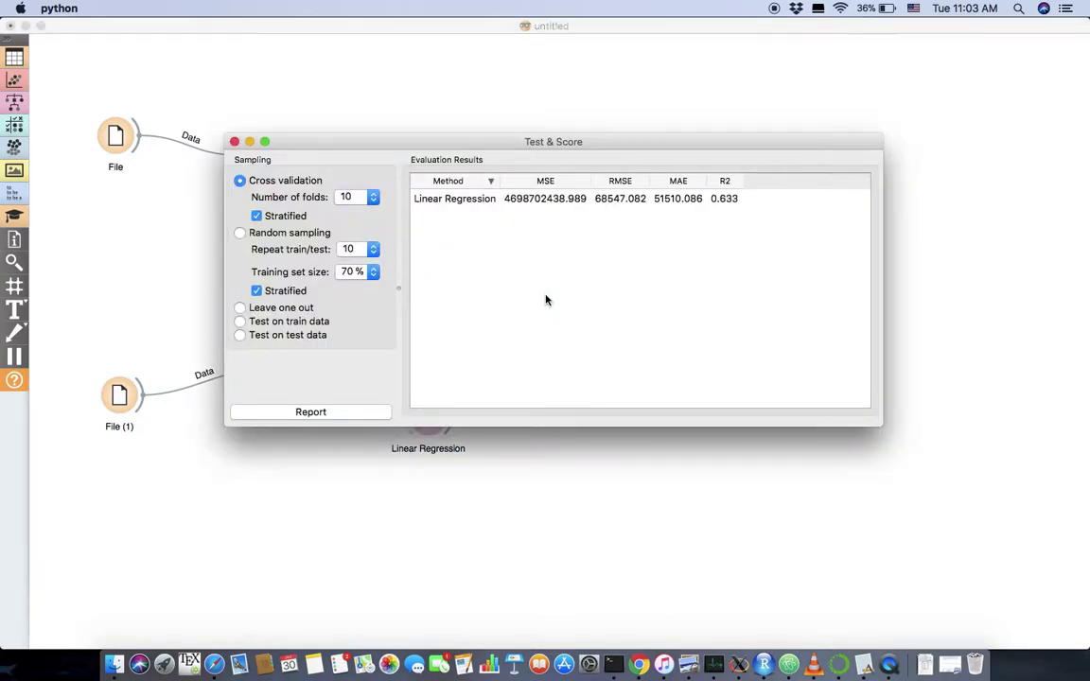
left_click(242, 336)
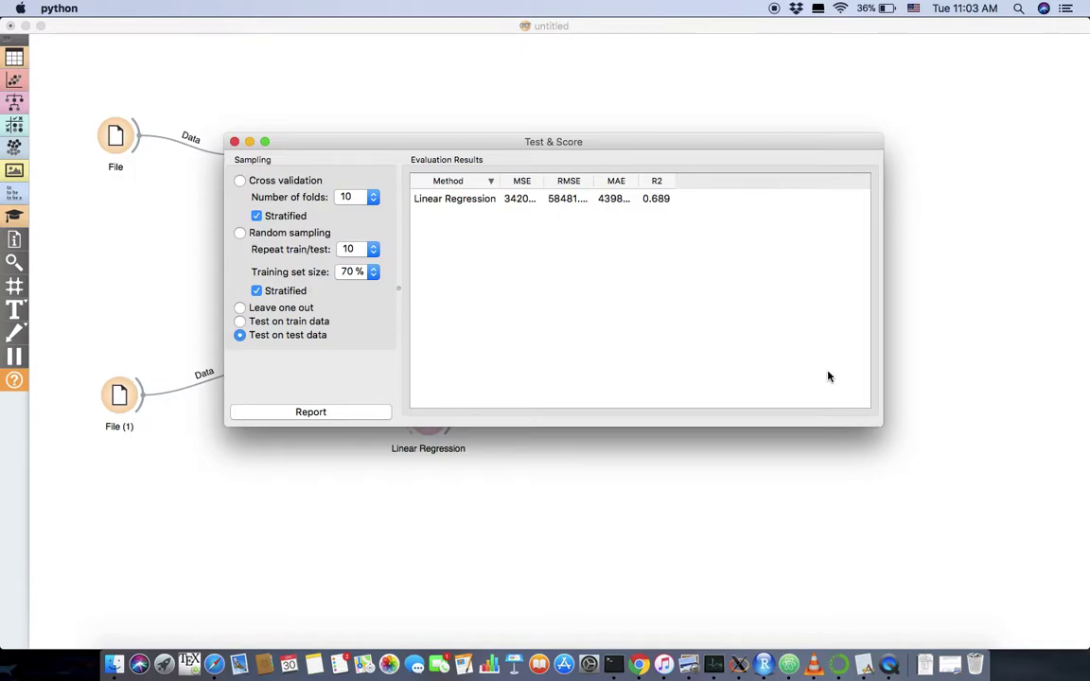
left_click_drag(885, 426, 943, 441)
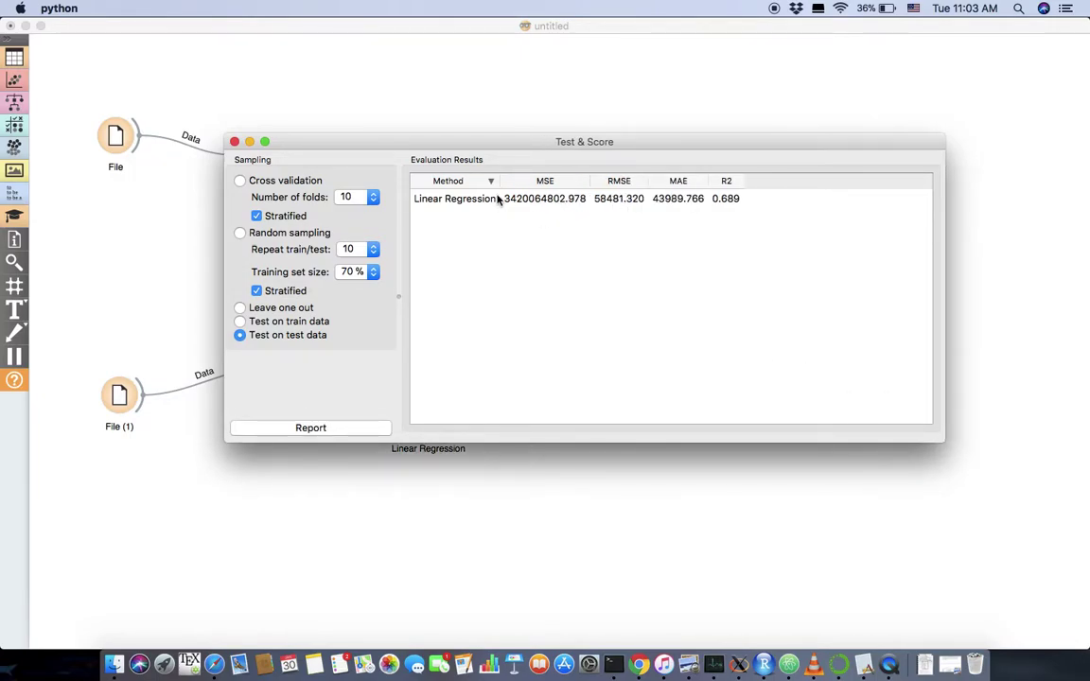
Close the Test & Score results and select every widget on the canvas for removal.
left_click(235, 142)
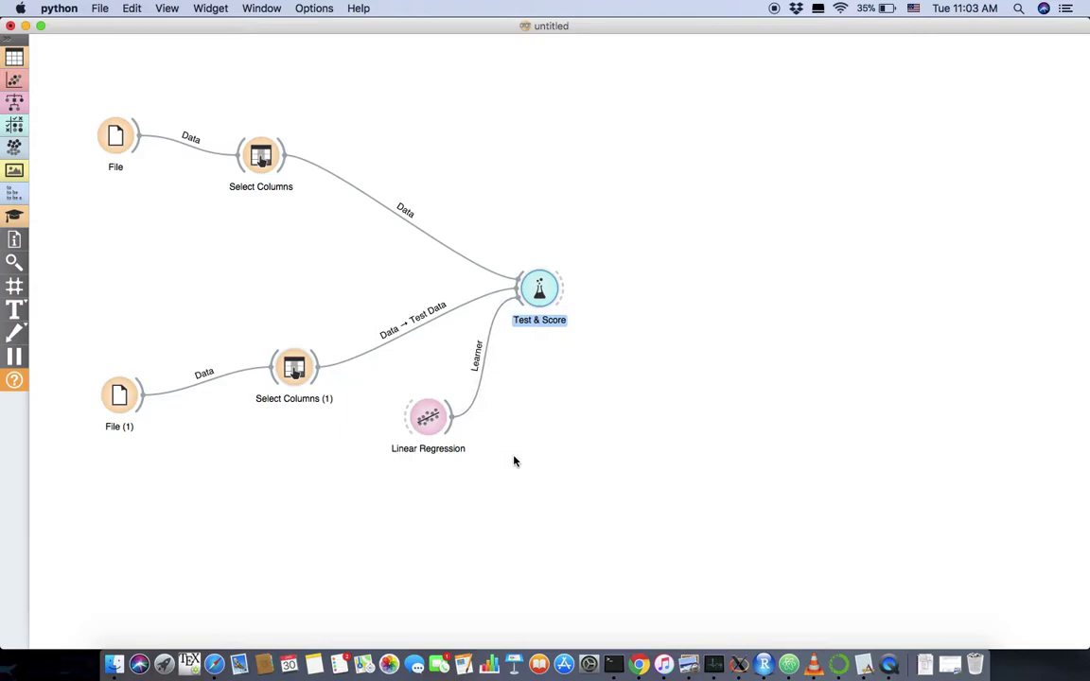
left_click_drag(87, 55, 600, 572)
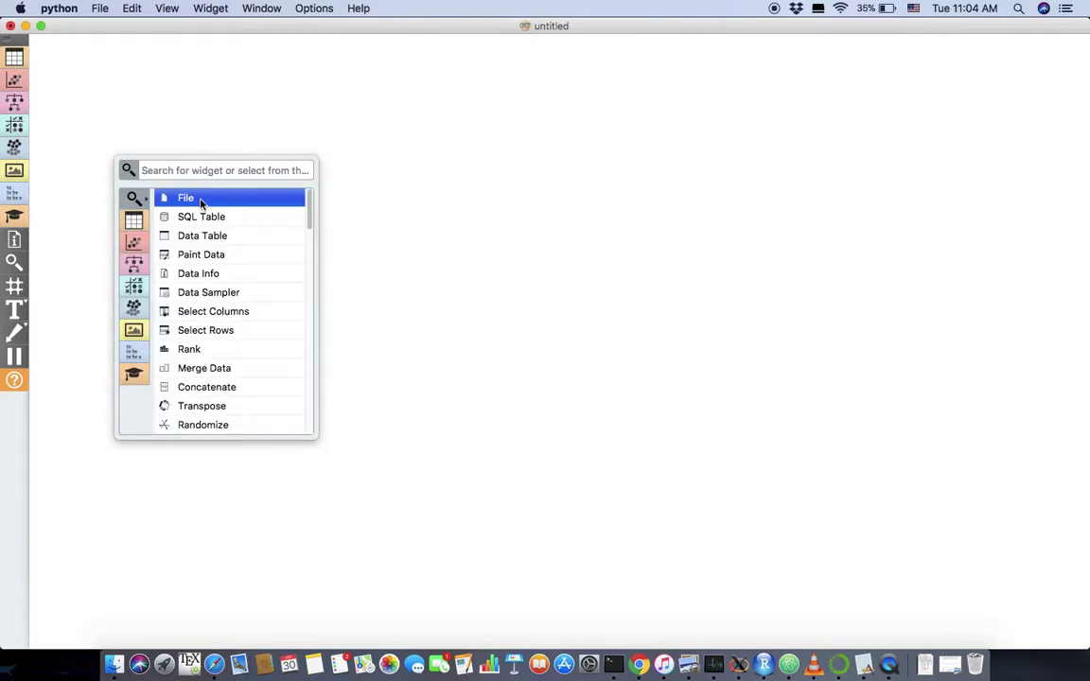
Place a File widget loading housing.tab with 506 instances and 13 features.
left_click(201, 202)
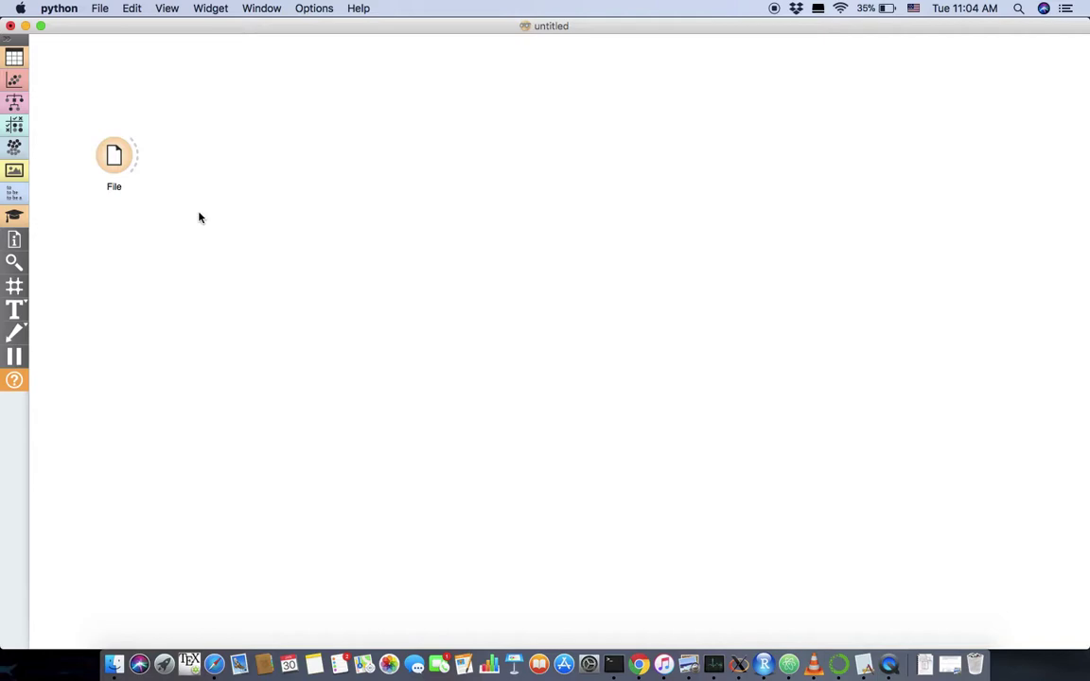
double_click(117, 162)
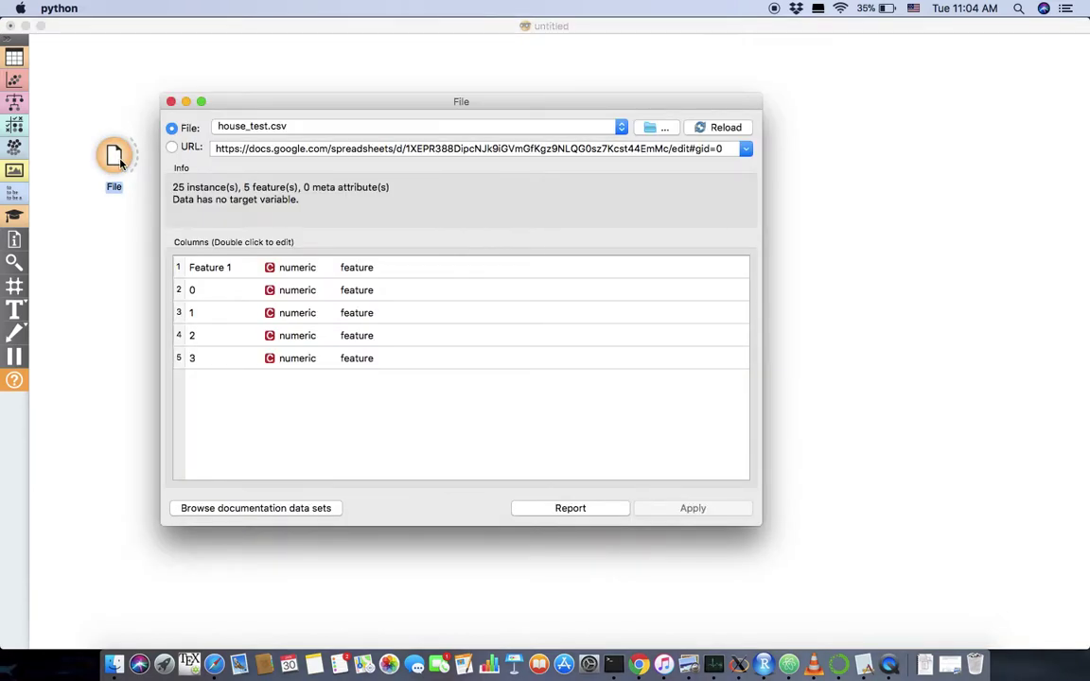
left_click(568, 127)
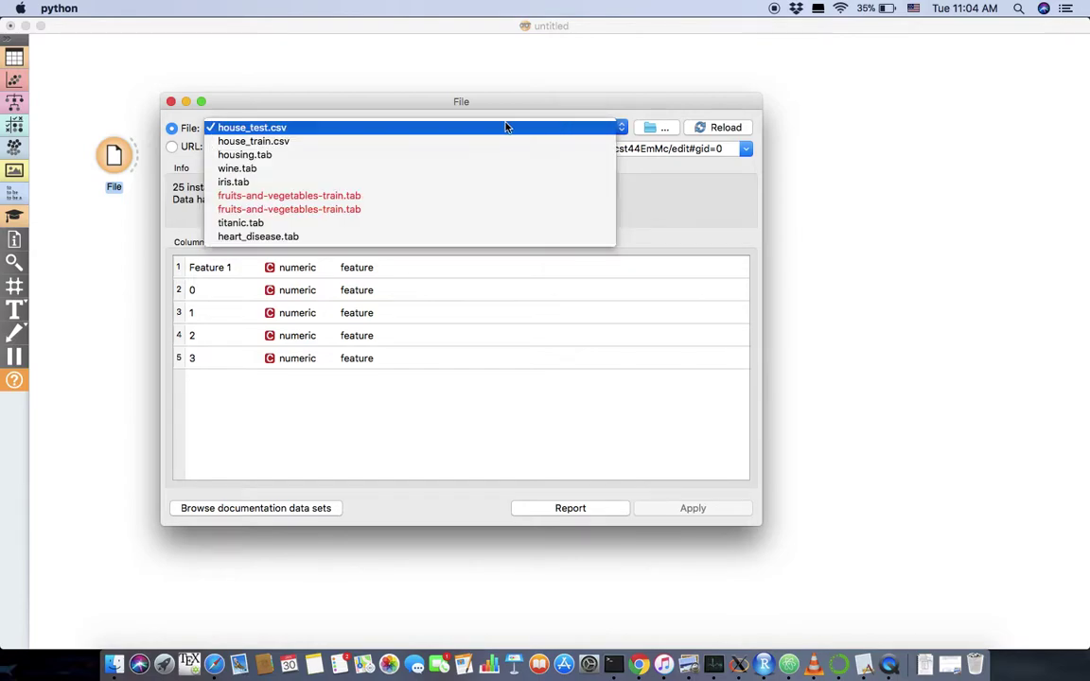
left_click(252, 157)
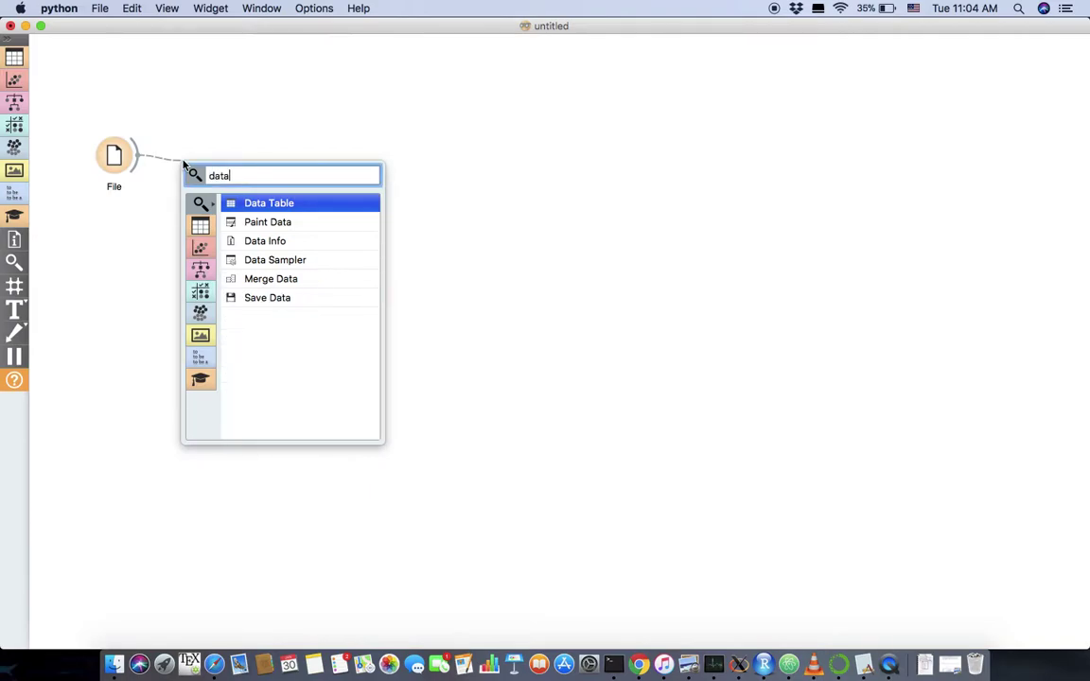
Add a Data Table after File and browse the housing rows with MEDV as target.
left_click(299, 203)
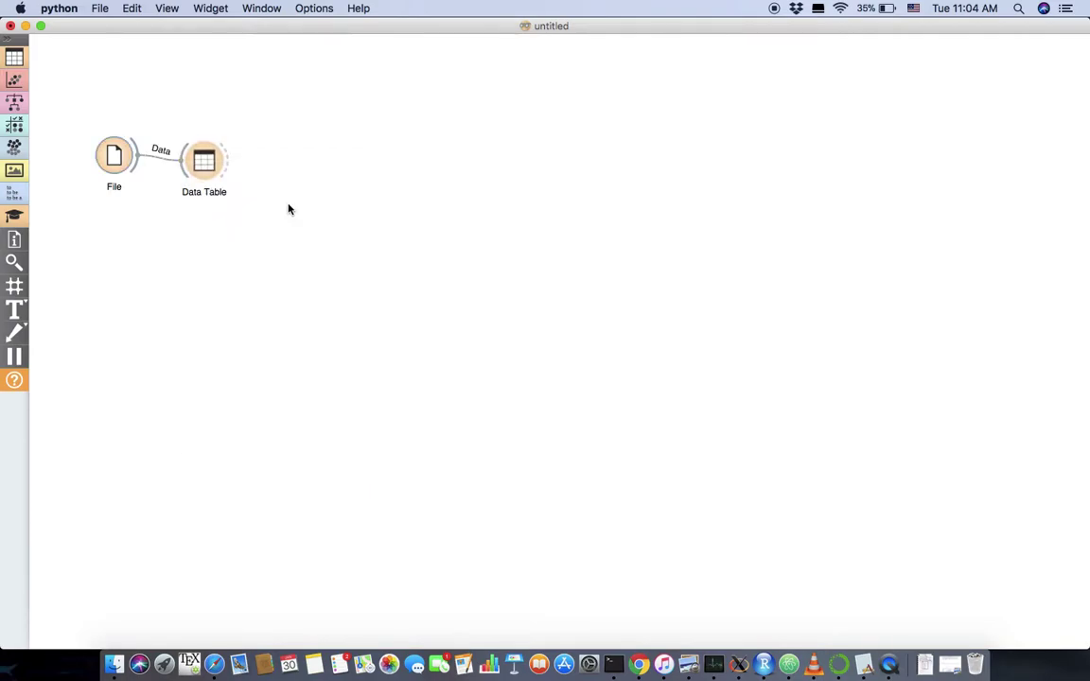
left_click_drag(204, 163, 228, 167)
double_click(228, 166)
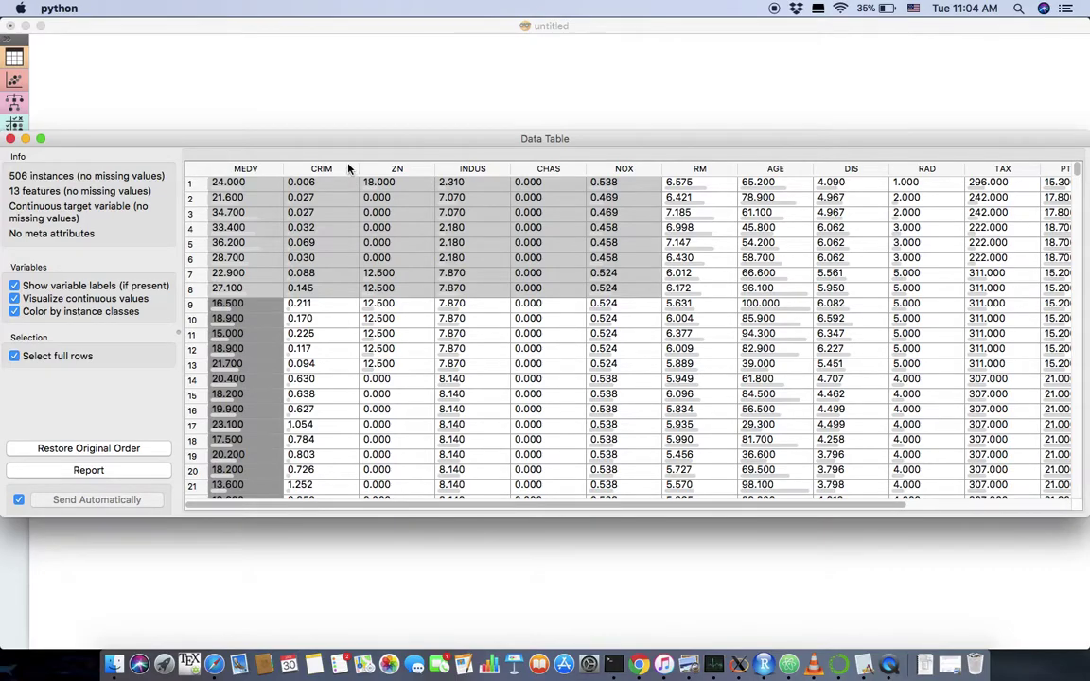
left_click_drag(346, 139, 244, 132)
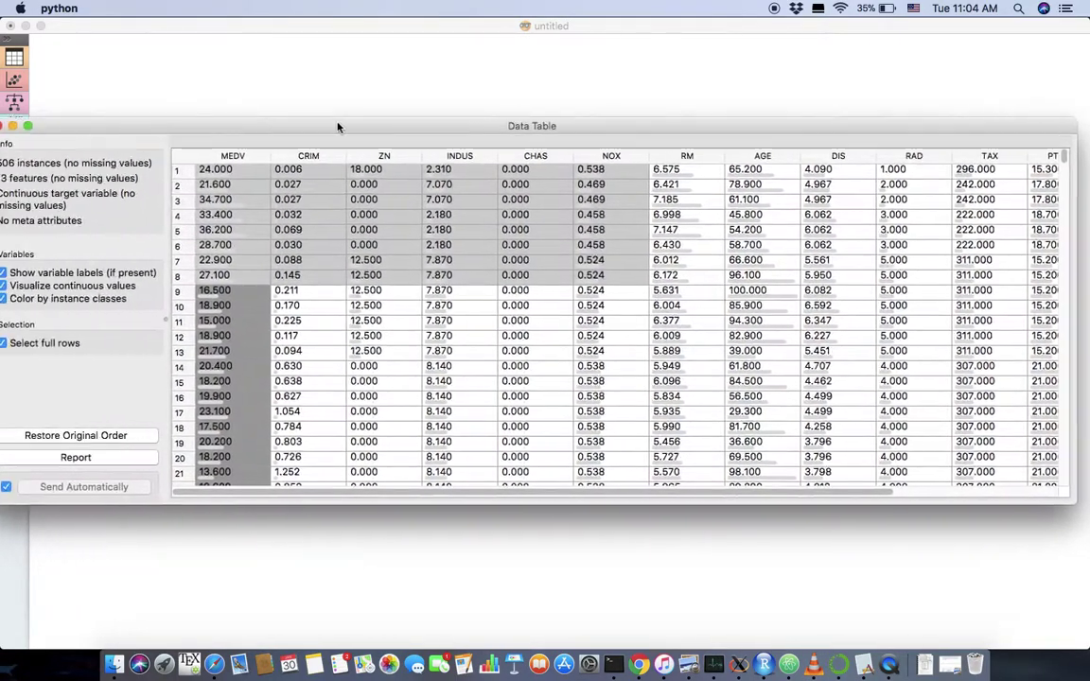
left_click_drag(338, 128, 410, 112)
scroll(729, 406, "right", 5)
scroll(313, 455, "left", 5)
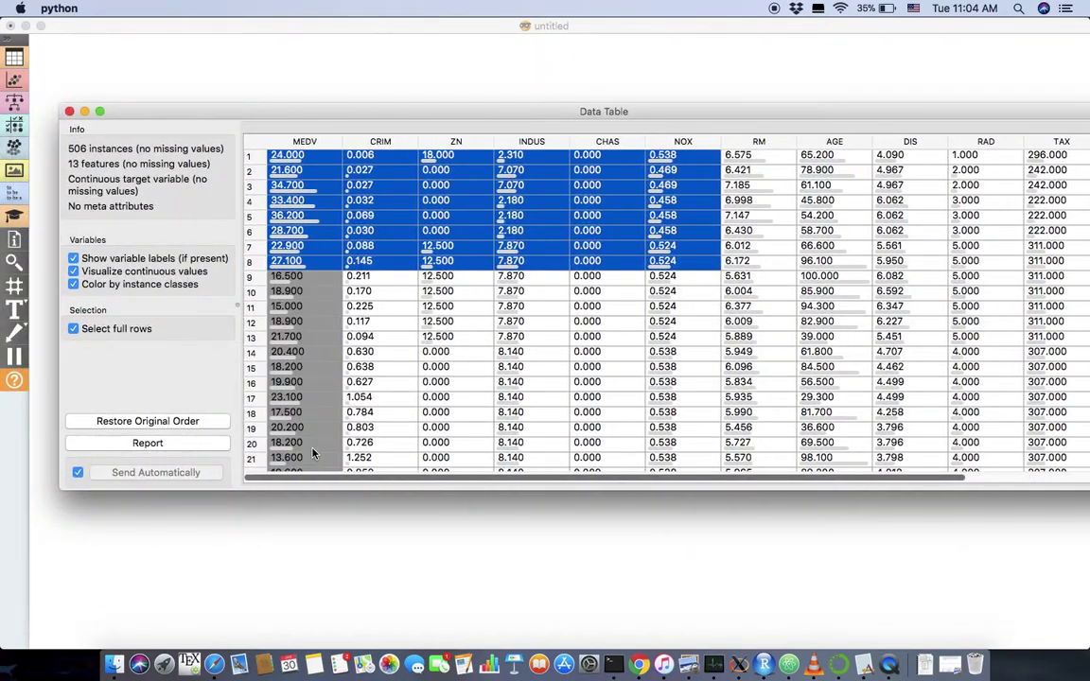
left_click(69, 112)
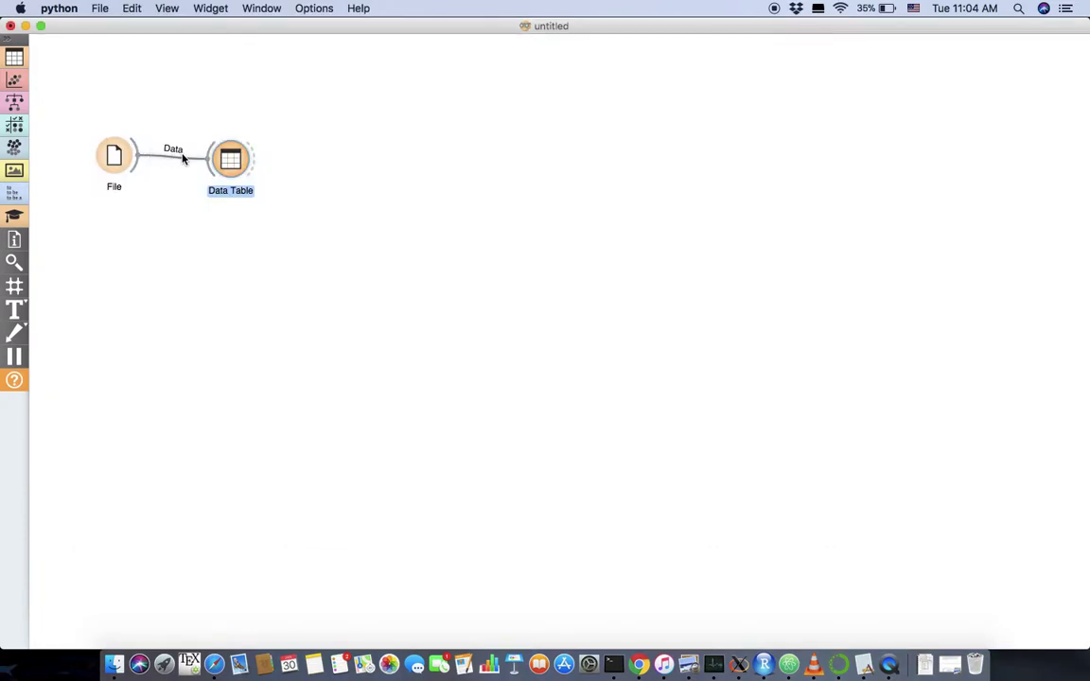
Add a Rank widget after Data Table, relinking it to receive the full Data output.
left_click_drag(253, 165, 318, 173)
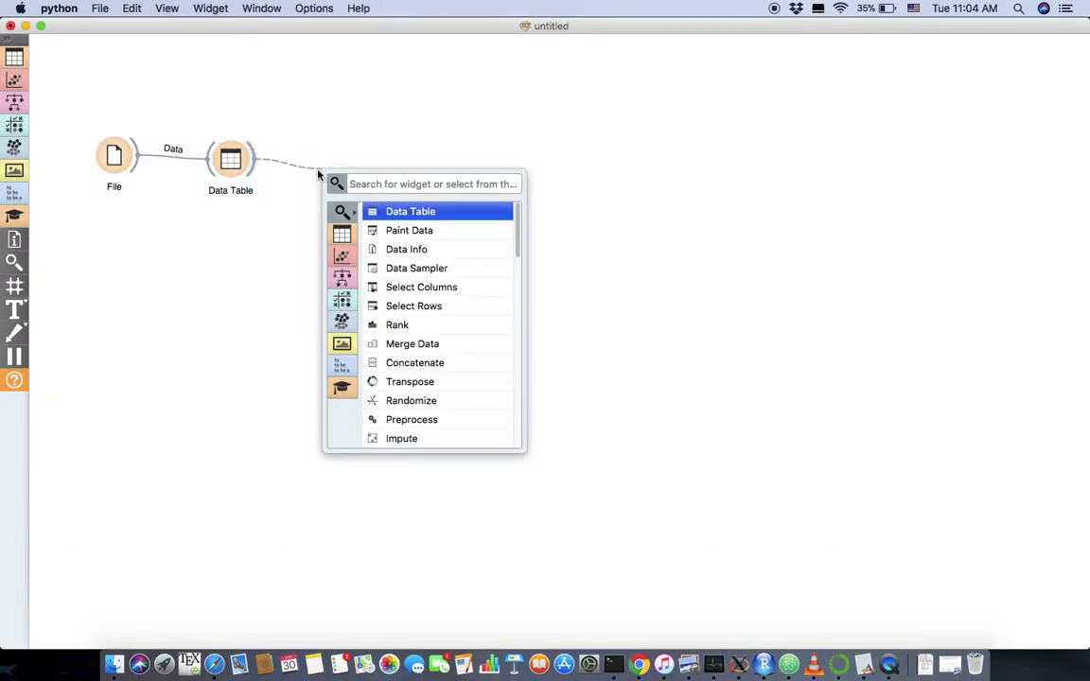
type("rank")
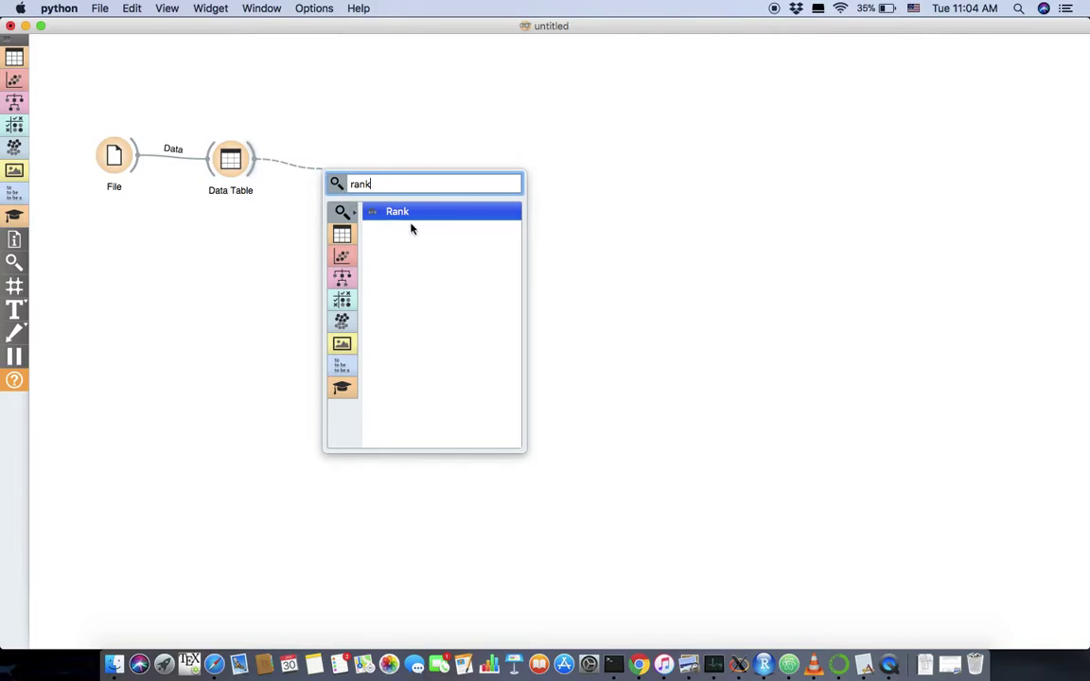
left_click(410, 218)
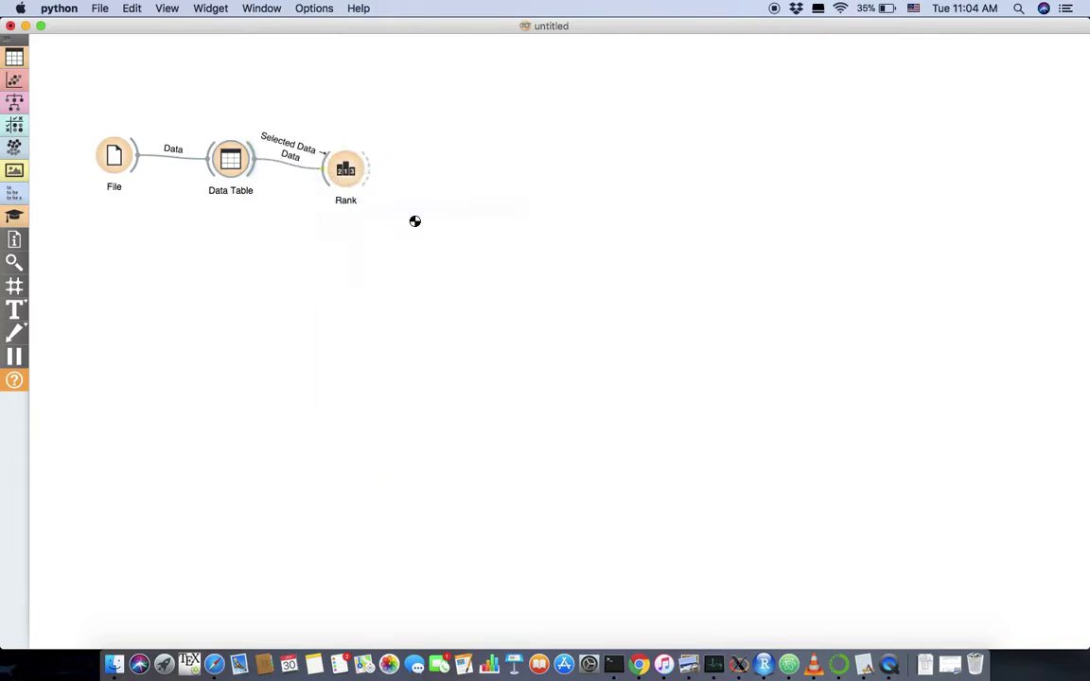
double_click(299, 171)
left_click_drag(500, 314, 571, 287)
left_click(700, 392)
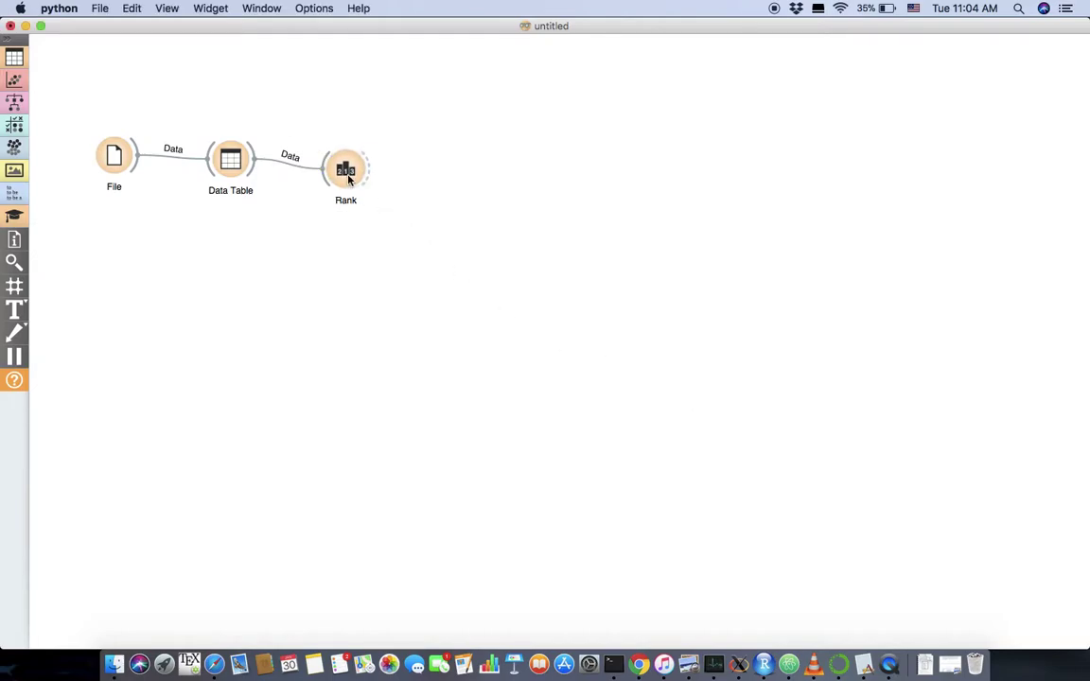
Score features by RReliefF only and output the 5 best ranked features.
double_click(343, 168)
left_click_drag(621, 88, 406, 63)
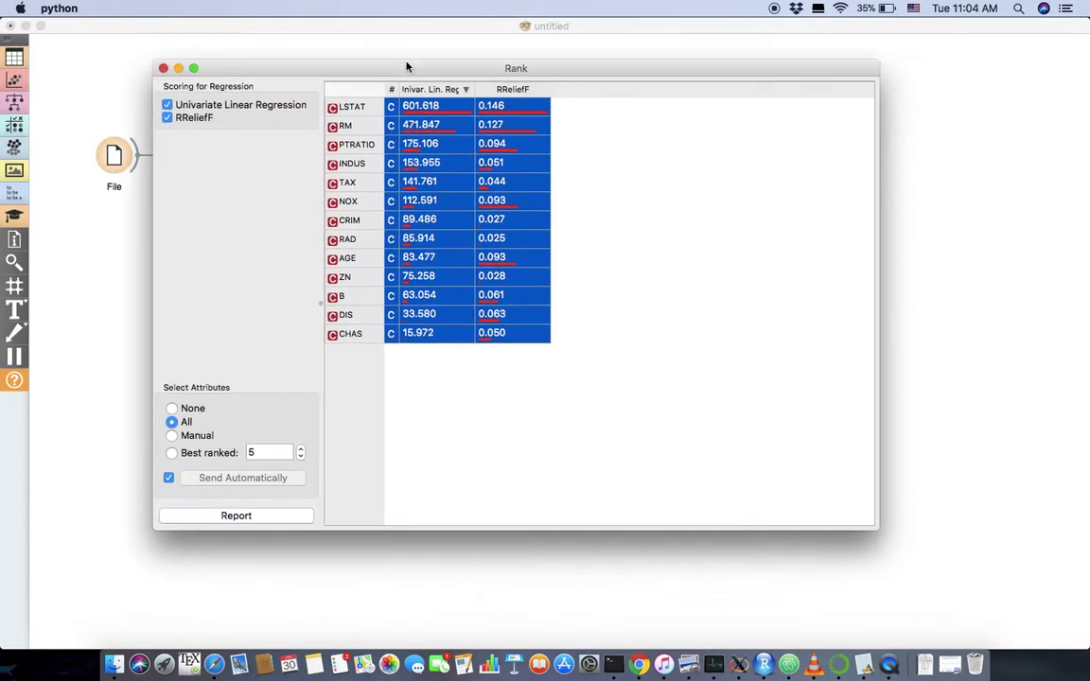
left_click(165, 105)
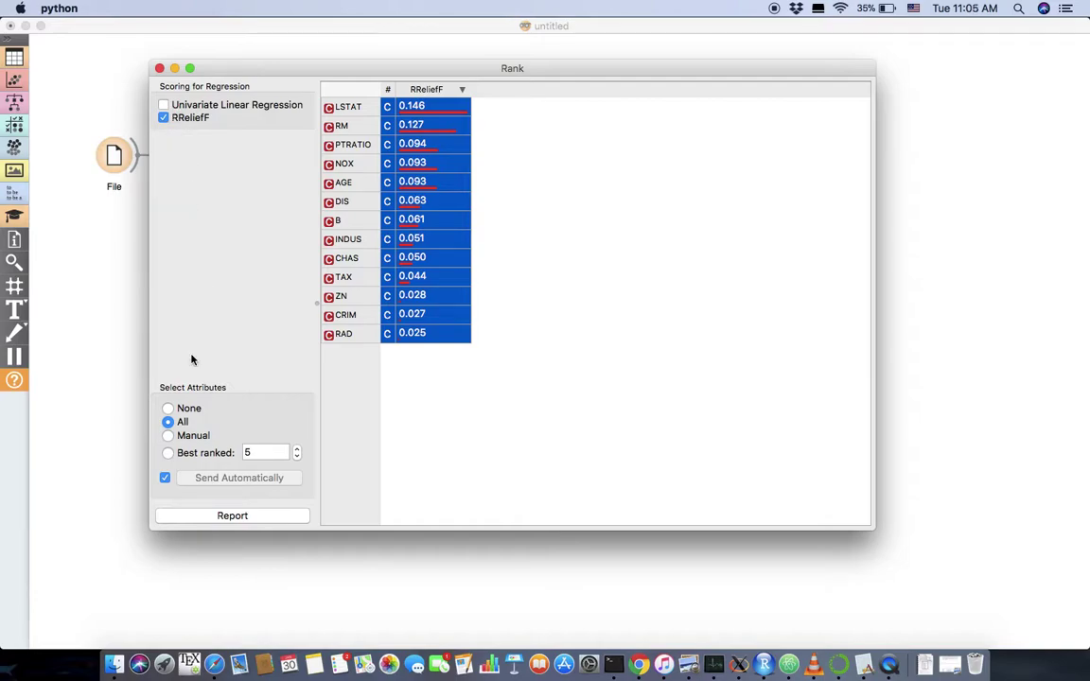
left_click(167, 454)
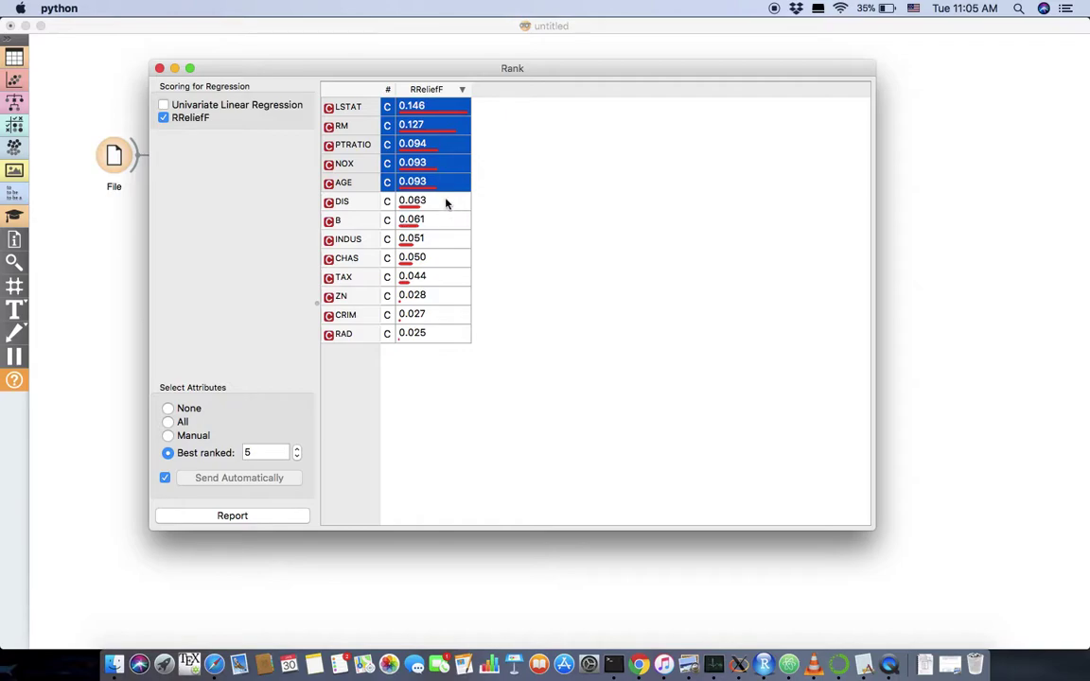
left_click(160, 69)
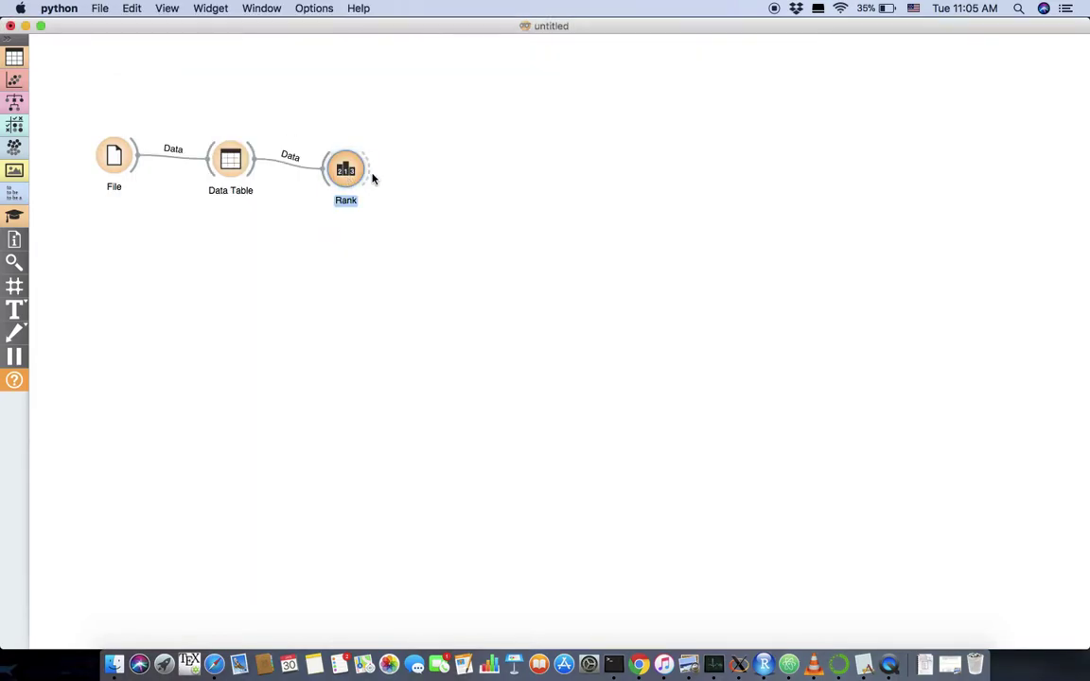
Add a Select Columns widget linked after Rank.
left_click_drag(370, 176, 449, 186)
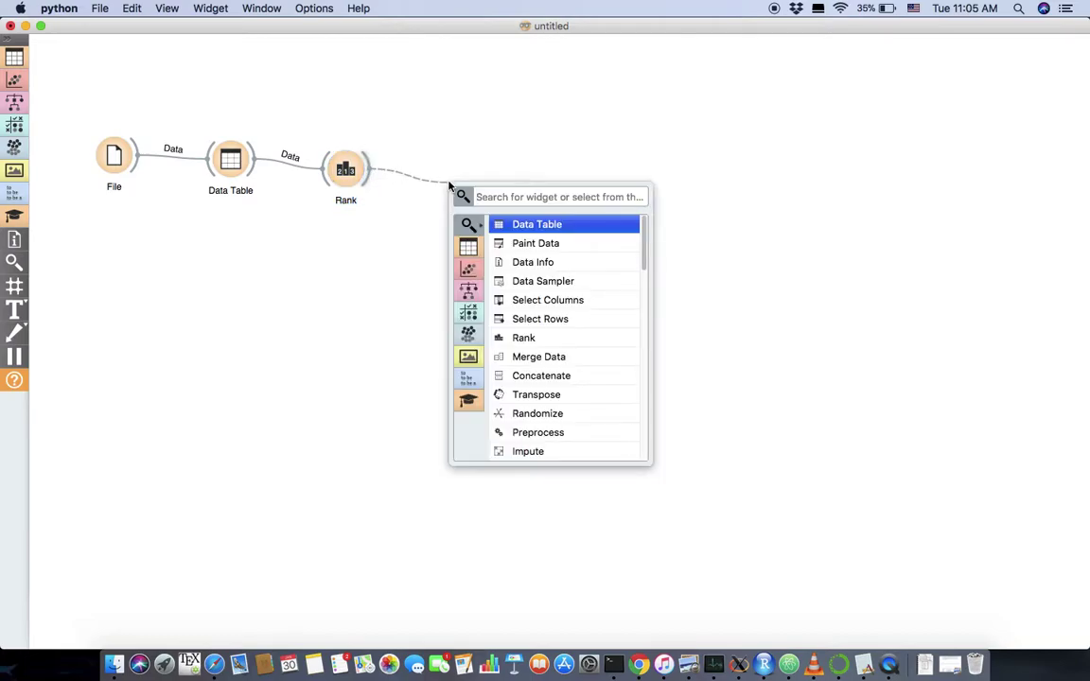
type("sle")
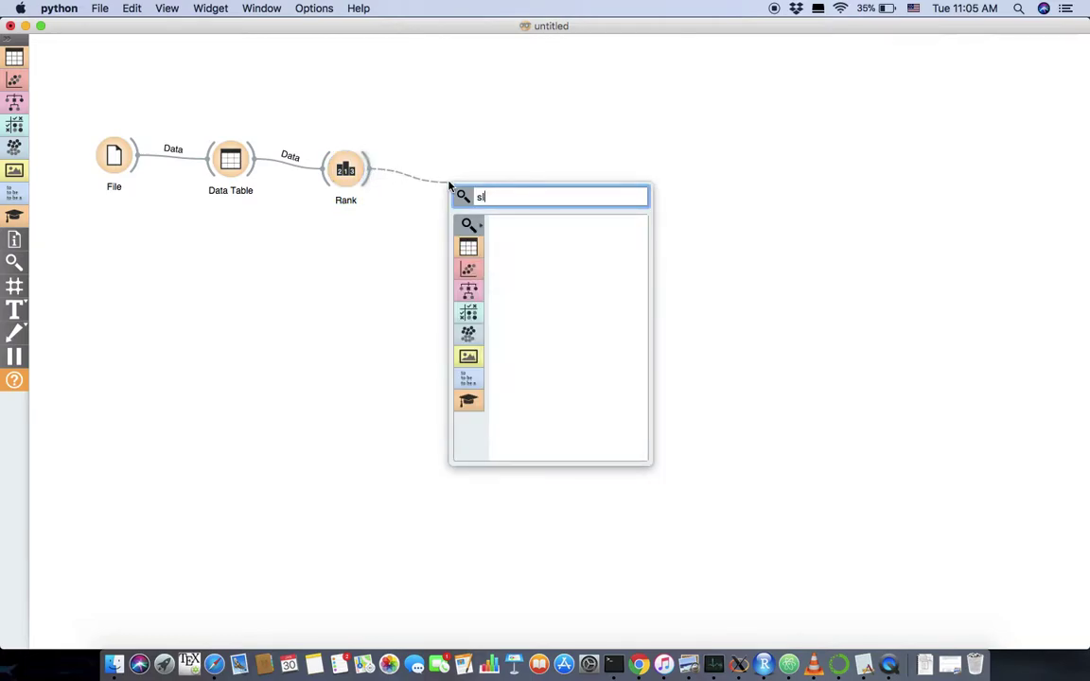
key("BackSpace")
type("ele")
key("Return")
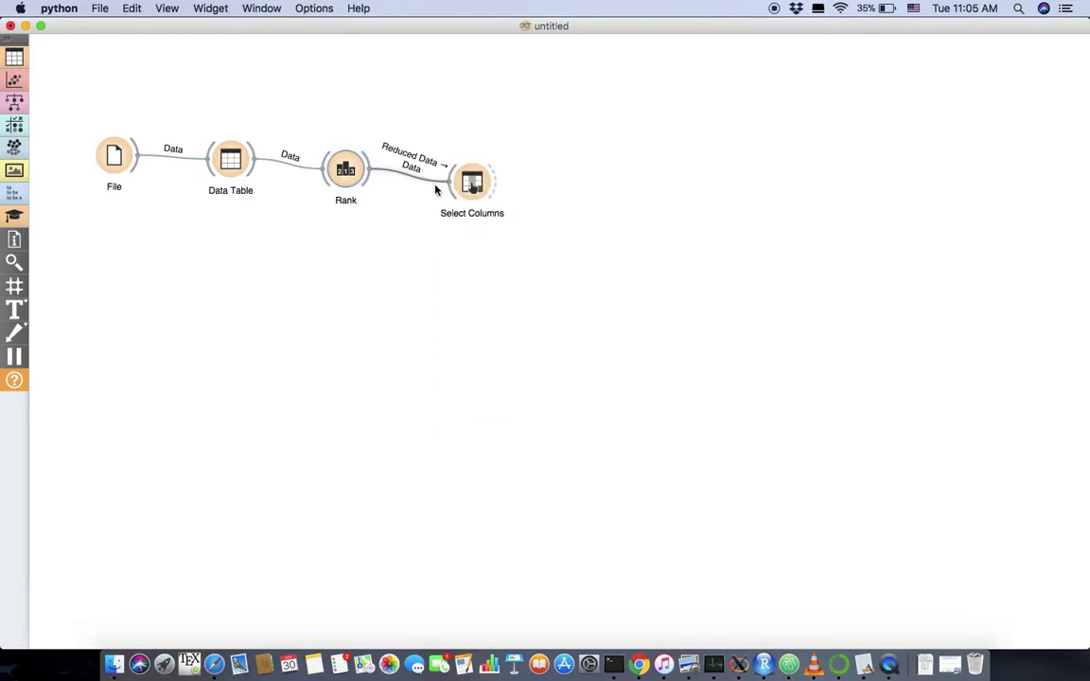
Move the Selected meta attribute to Available Variables, keeping LSTAT, RM, PTRATIO, NOX, AGE.
double_click(469, 184)
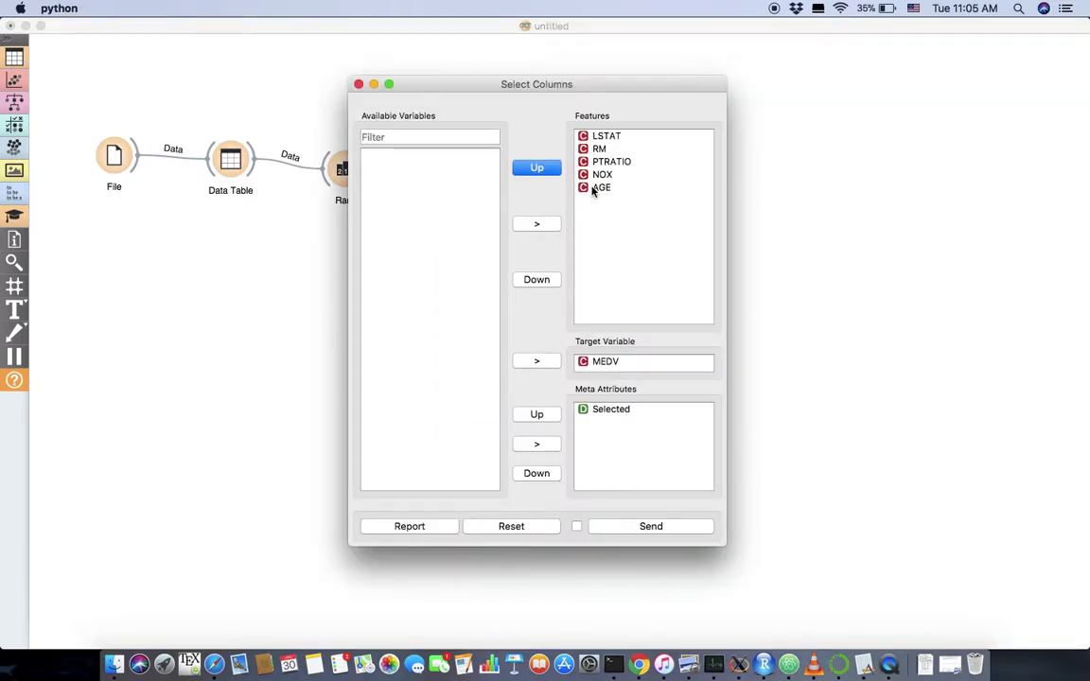
left_click_drag(587, 413, 388, 254)
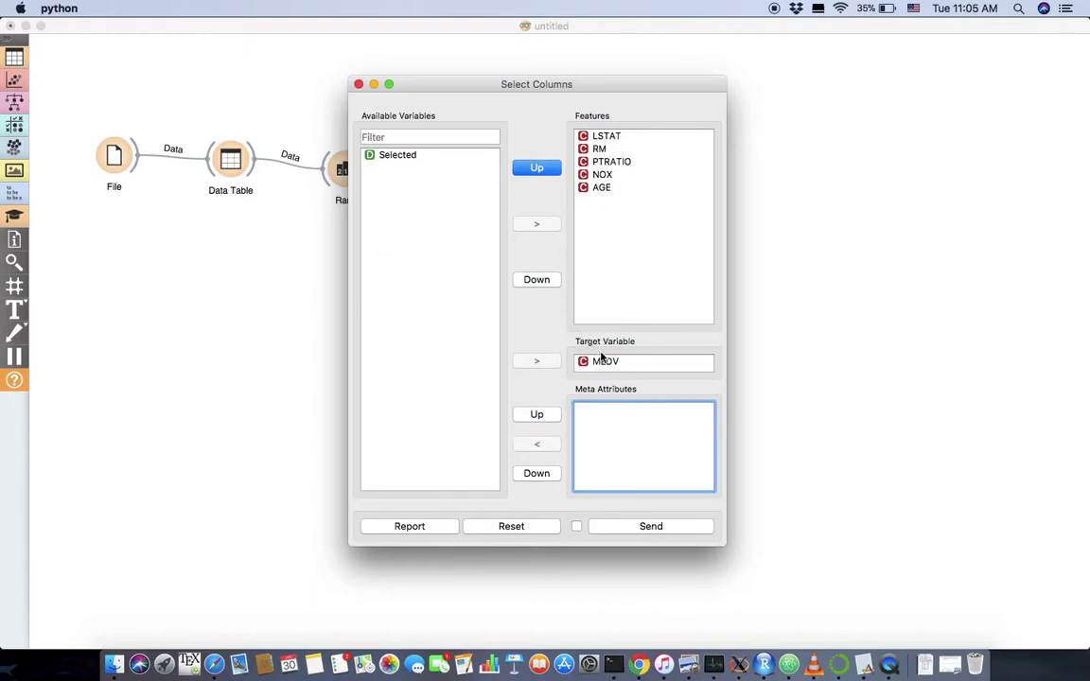
left_click(359, 85)
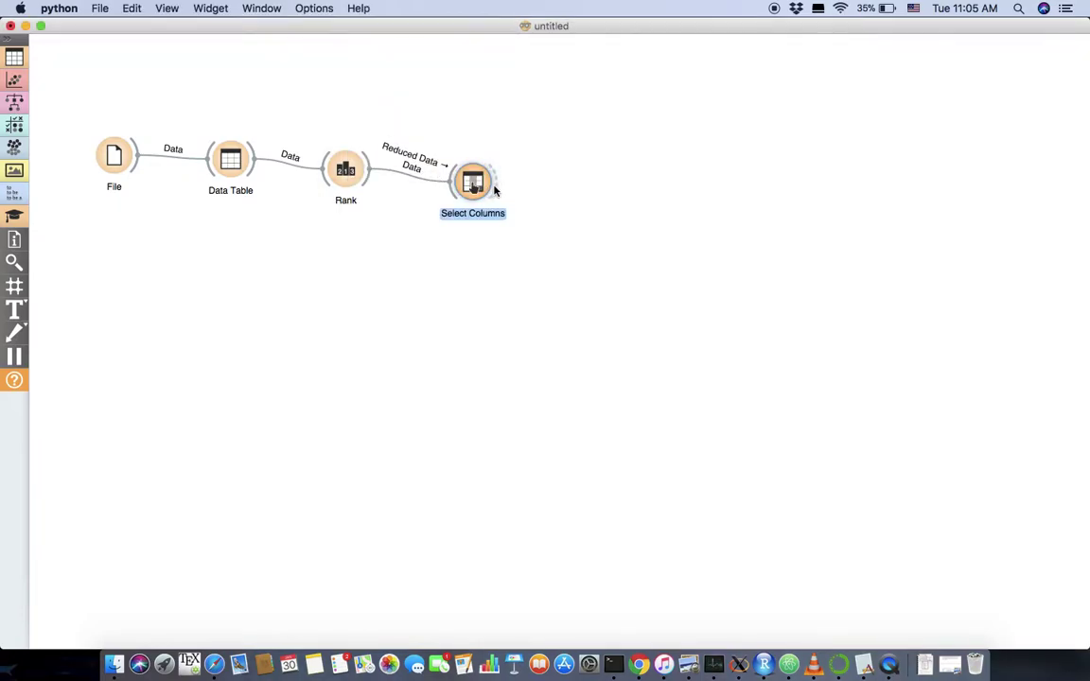
Connect a Test & Score widget after Select Columns and set it to cross validation.
left_click_drag(503, 195, 582, 231)
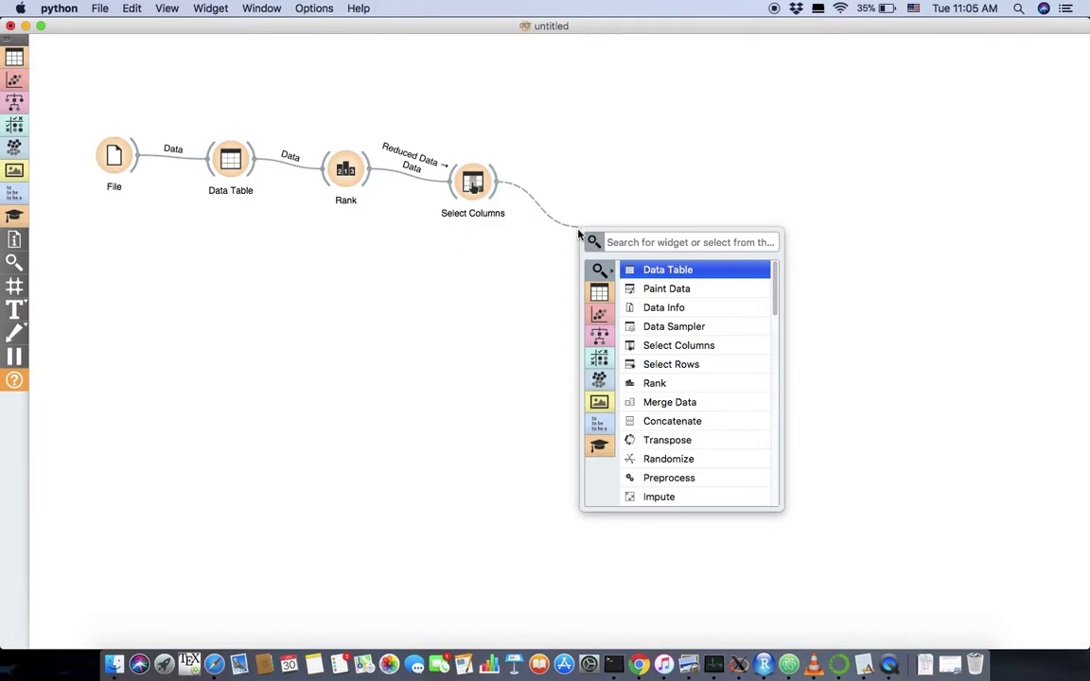
type("test")
key("Return")
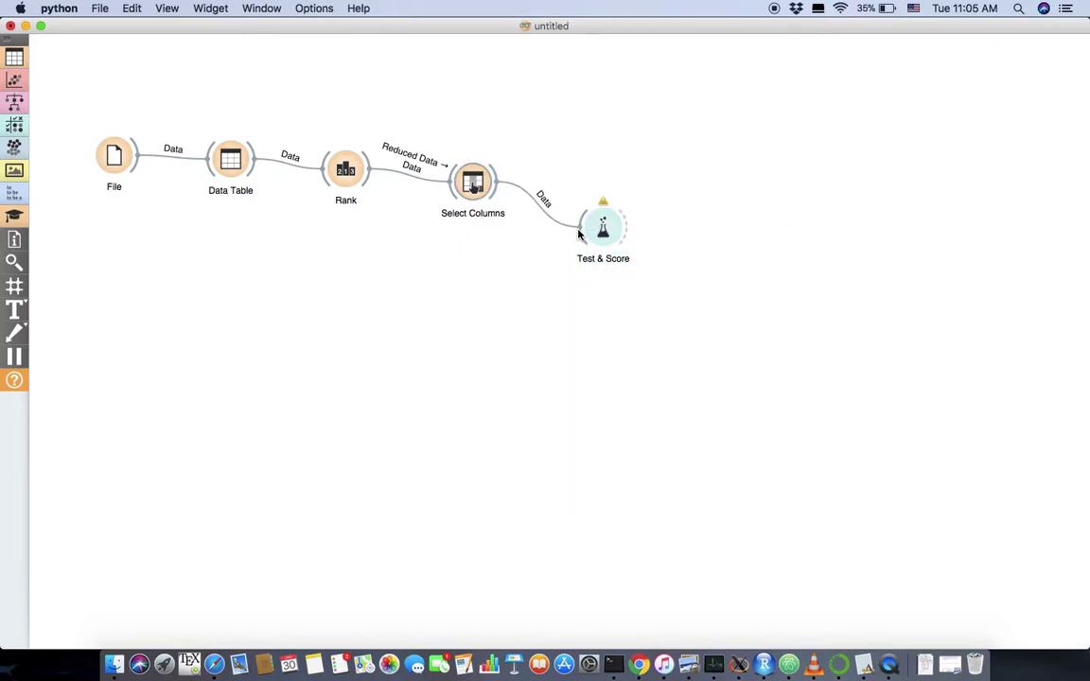
double_click(599, 231)
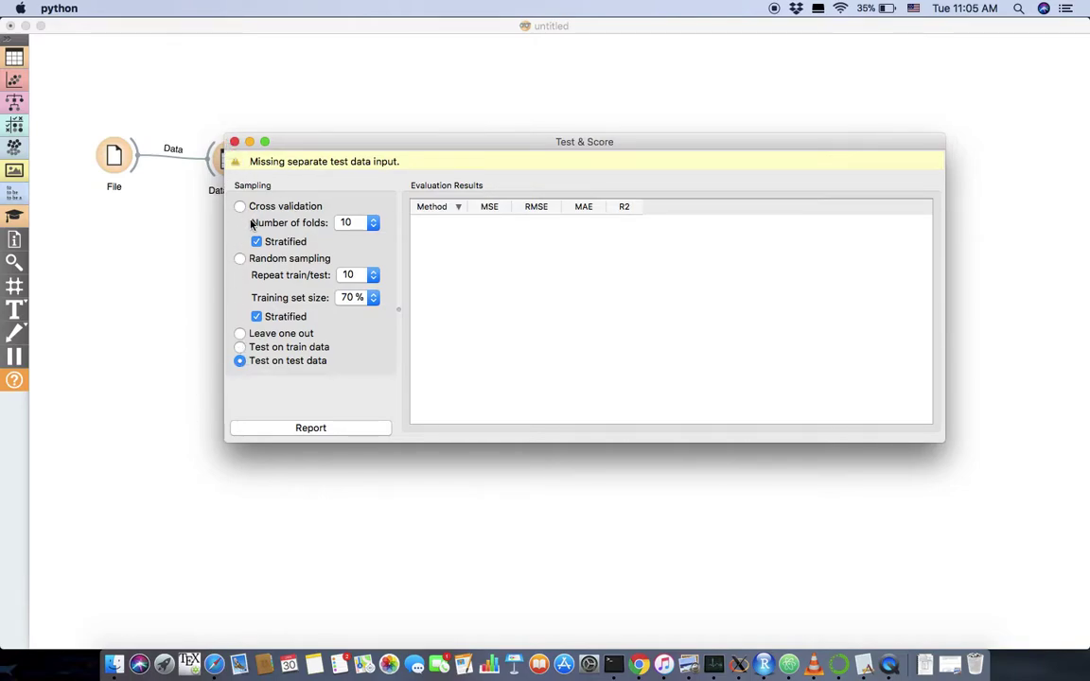
left_click(239, 206)
left_click(235, 142)
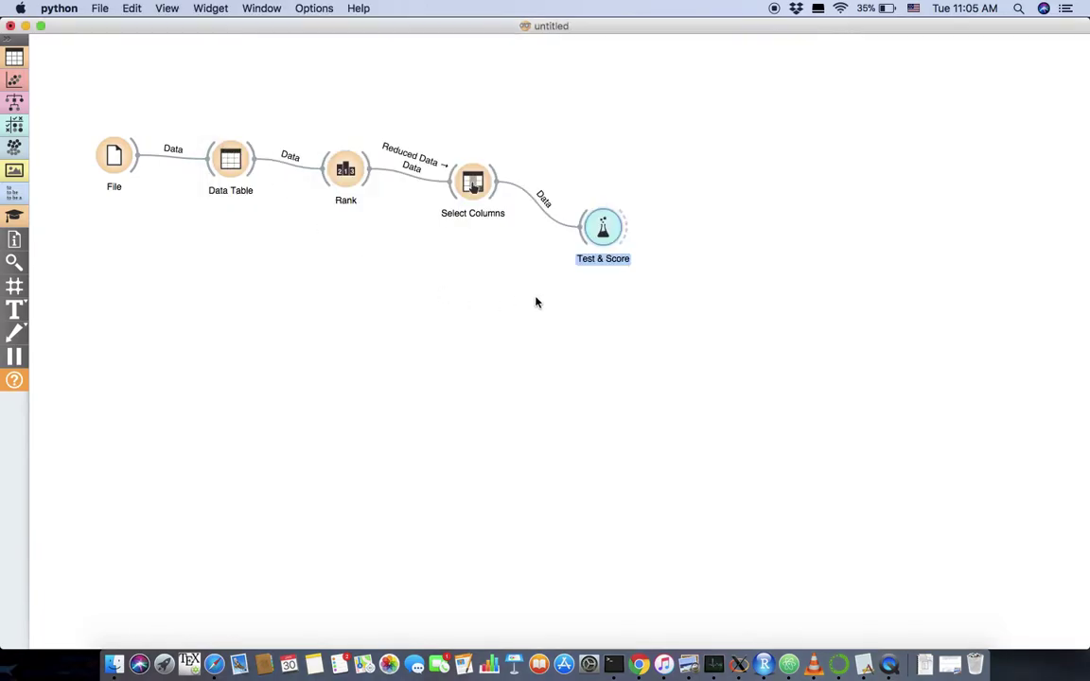
left_click(573, 289)
Feed a Linear Regression learner into Test & Score and view its scores: MSE 27.526, RMSE 5.247.
left_click_drag(594, 250, 482, 340)
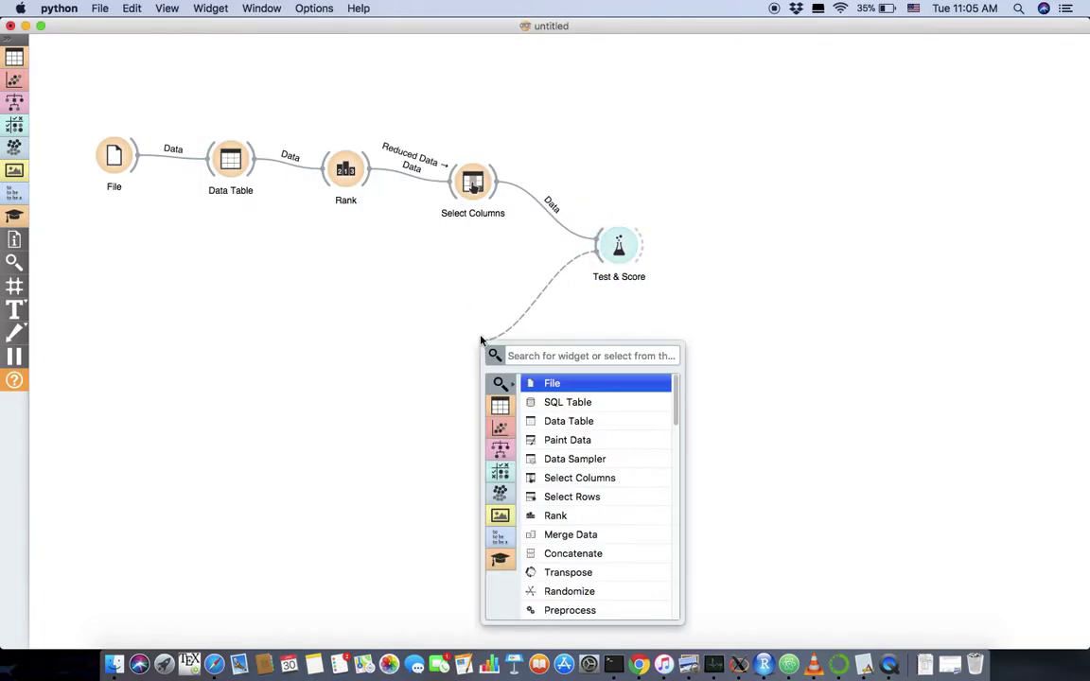
type("lin")
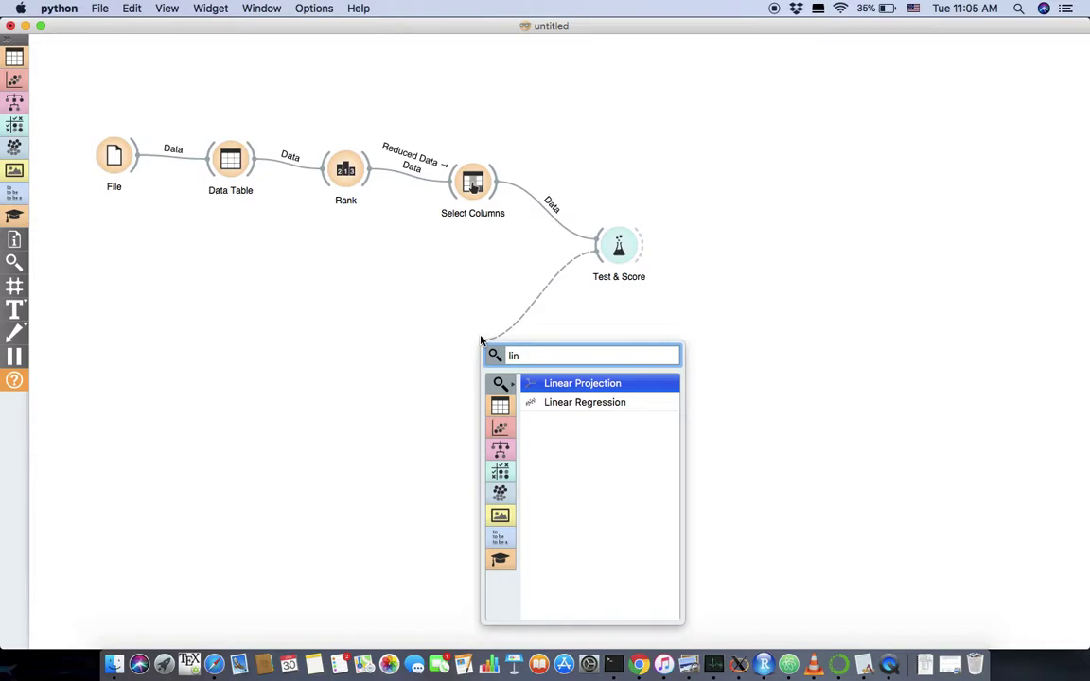
key("Down")
key("Return")
double_click(617, 248)
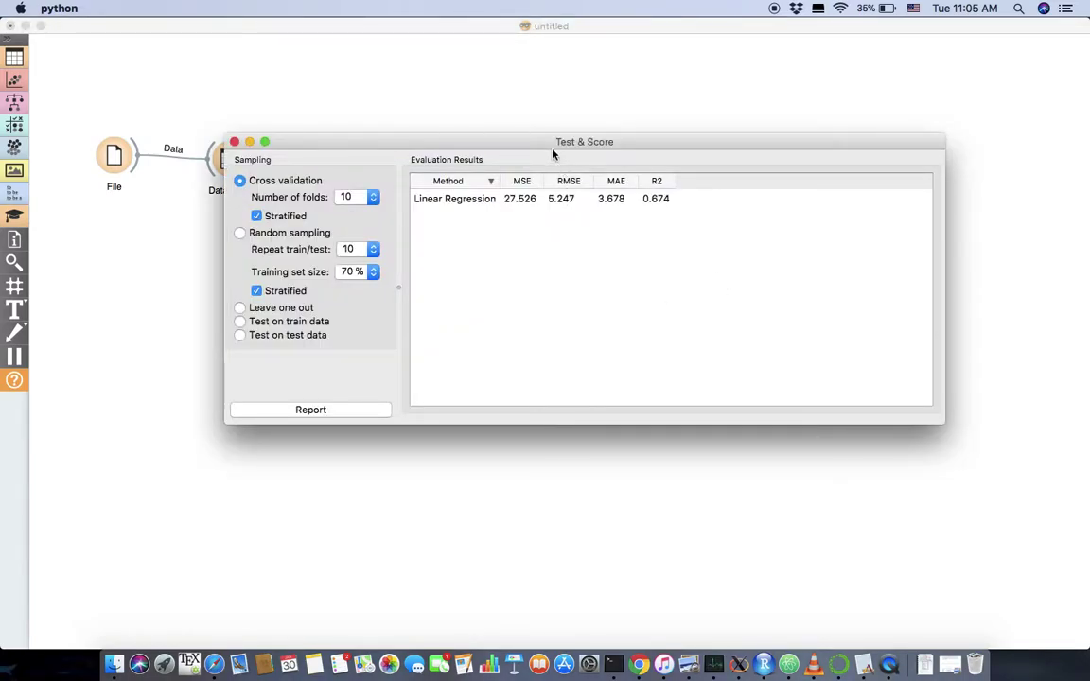
left_click_drag(541, 148, 403, 256)
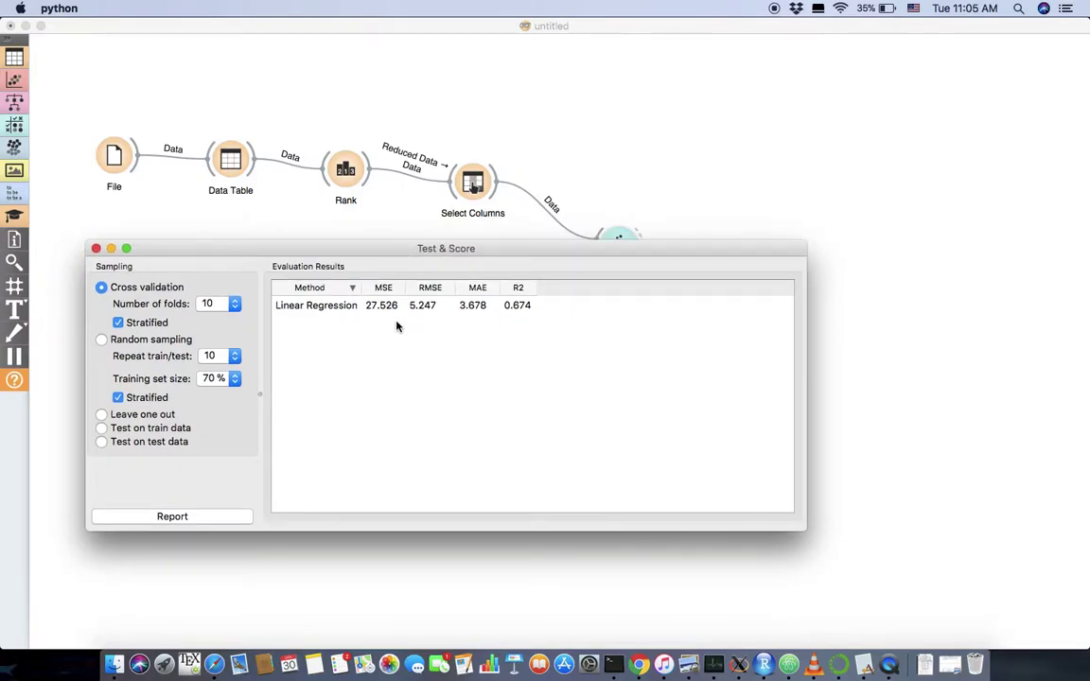
Switch Rank to output all 13 attributes and compare the new errors: MSE 23.370, RMSE 4.834.
double_click(347, 172)
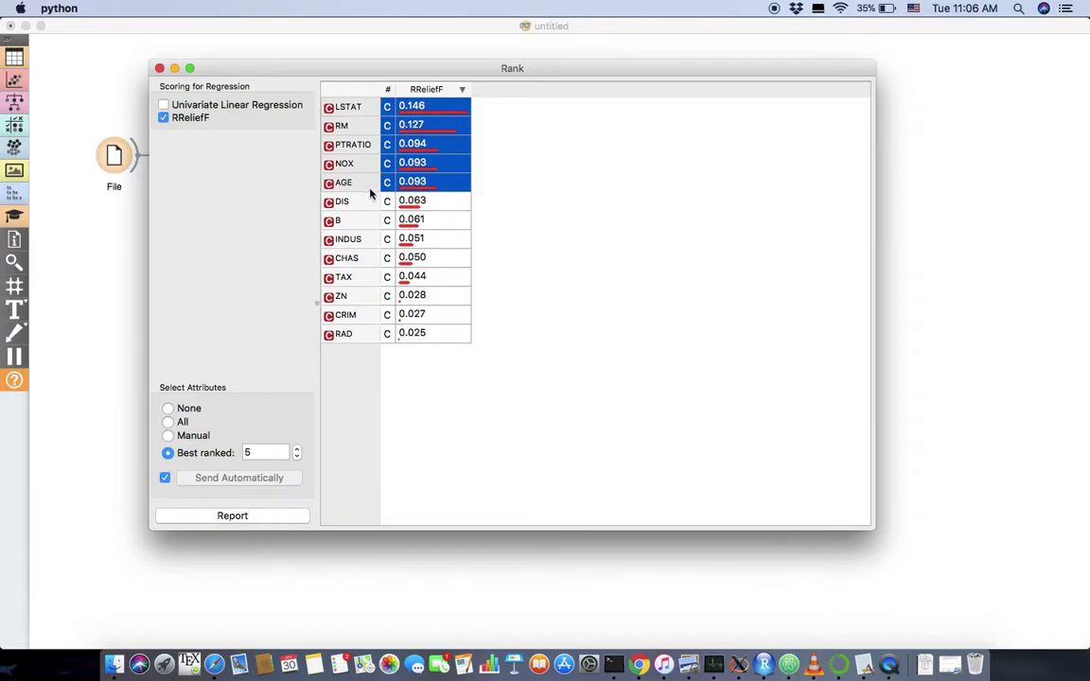
left_click(167, 422)
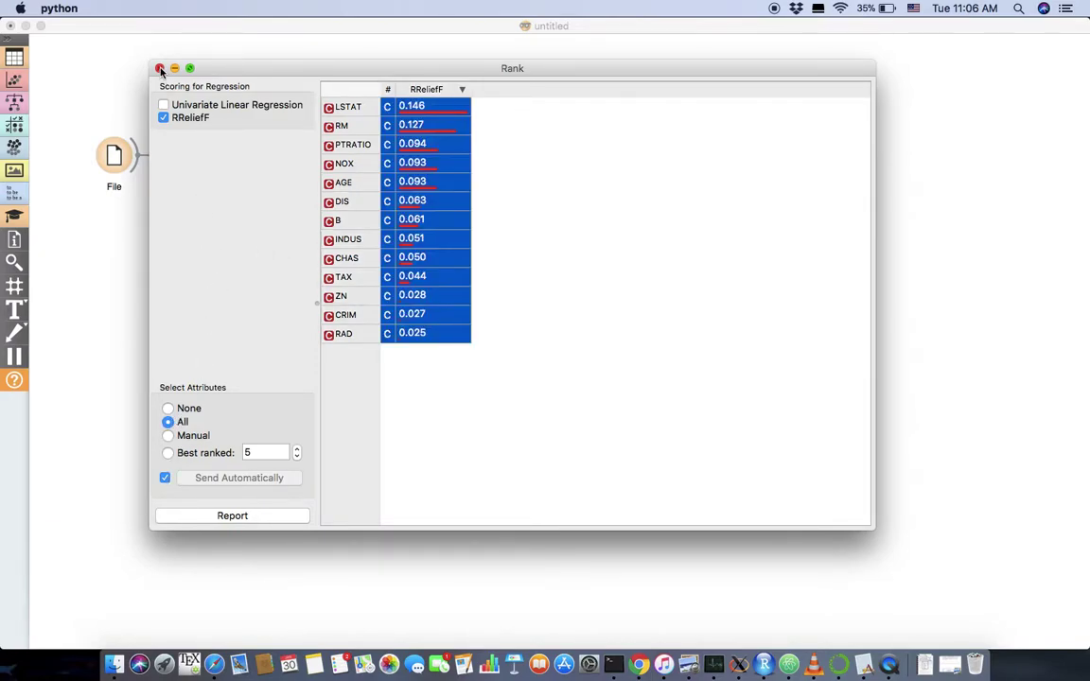
left_click(161, 69)
double_click(620, 242)
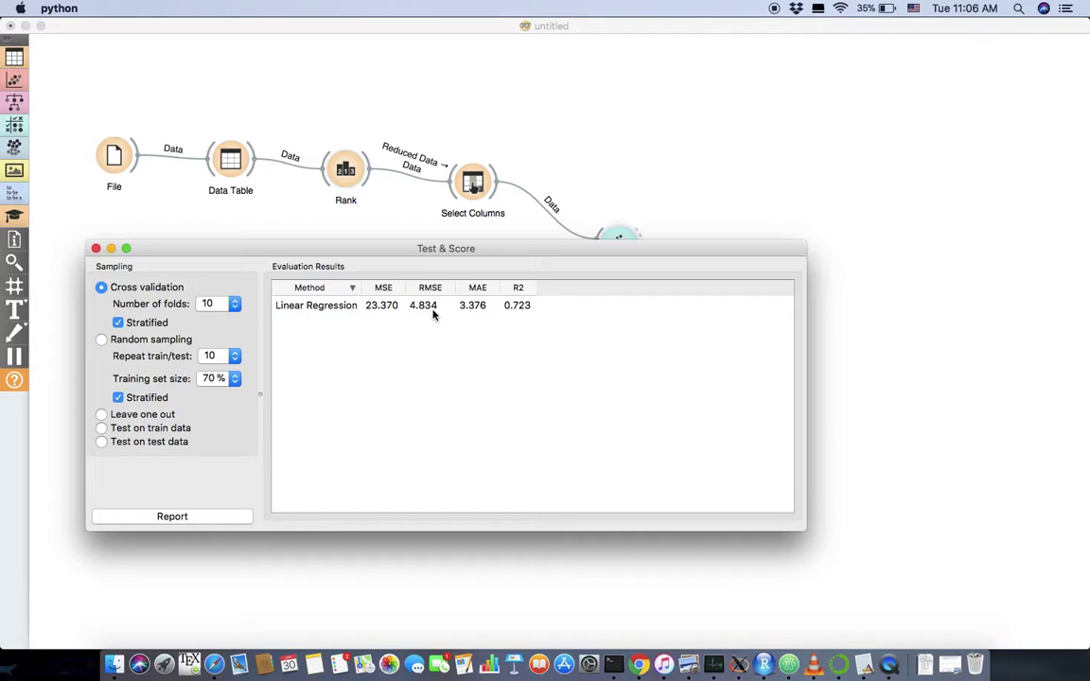
left_click(96, 248)
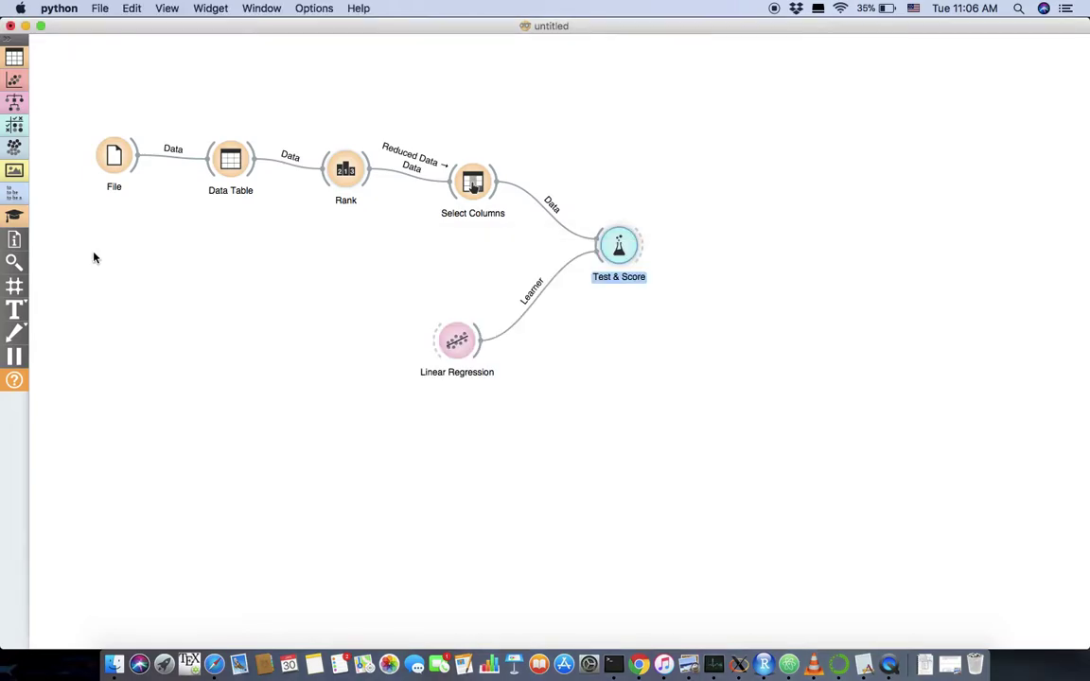
Set Rank to the 7 best-ranked attributes and review scores: MSE 24.930, RMSE 4.993, R2 0.705.
double_click(326, 172)
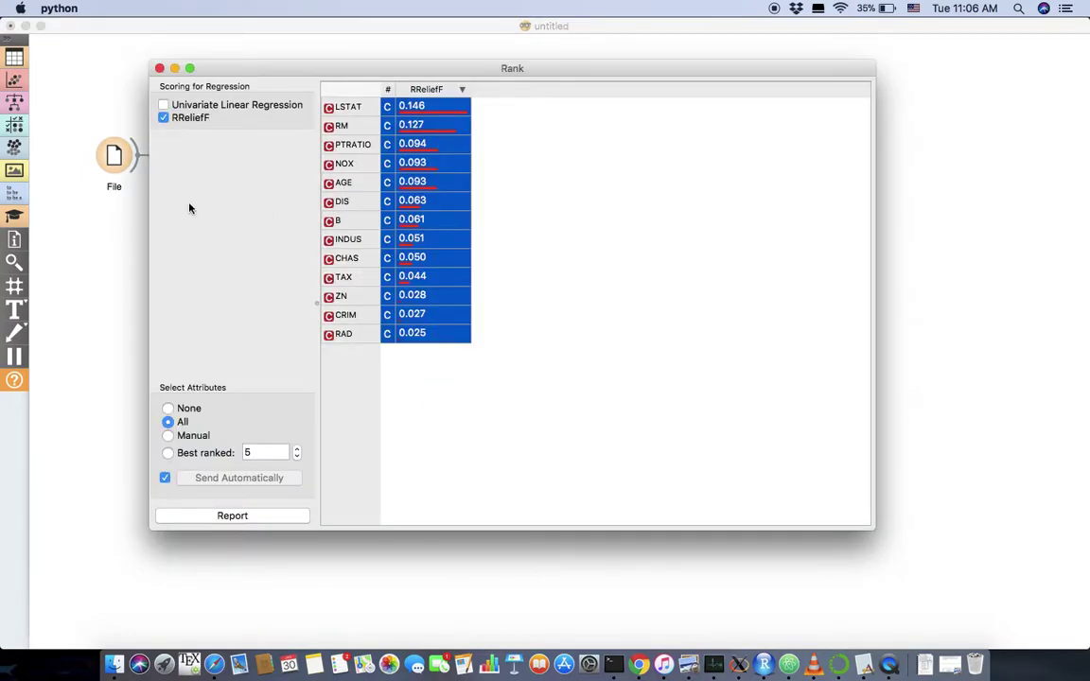
left_click(170, 455)
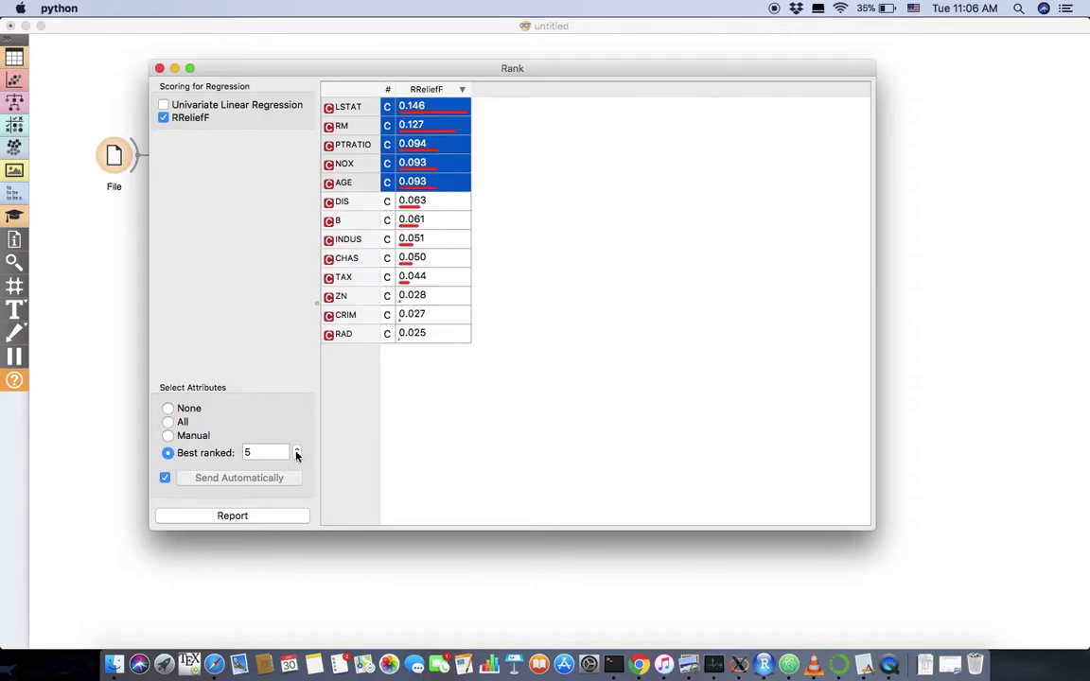
left_click(296, 450)
left_click(297, 450)
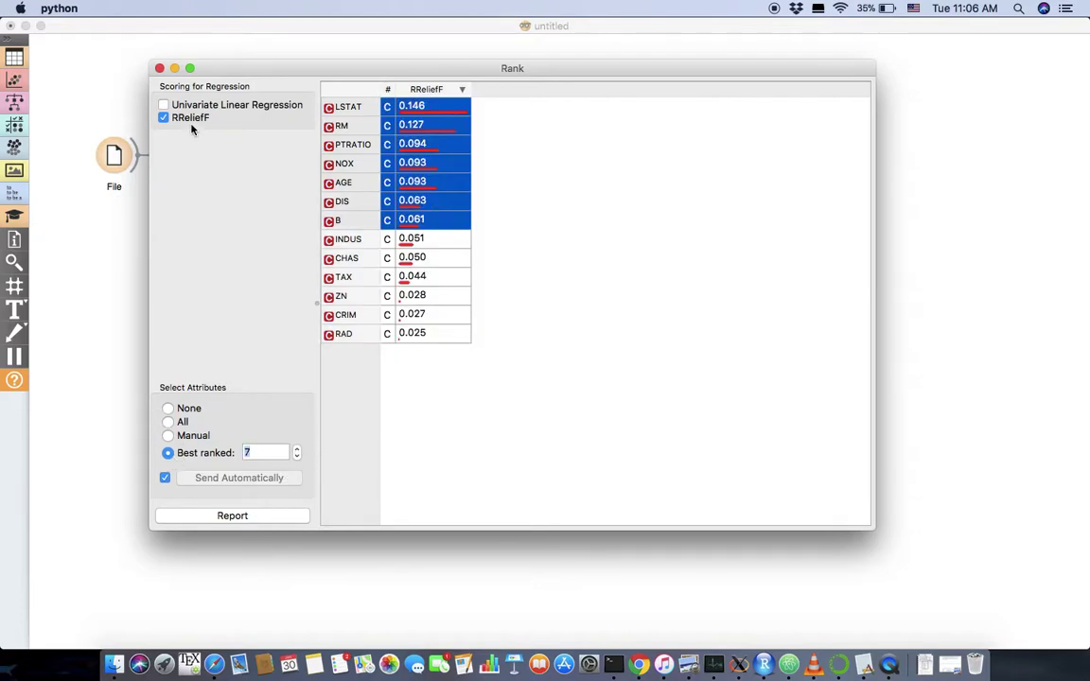
left_click(159, 68)
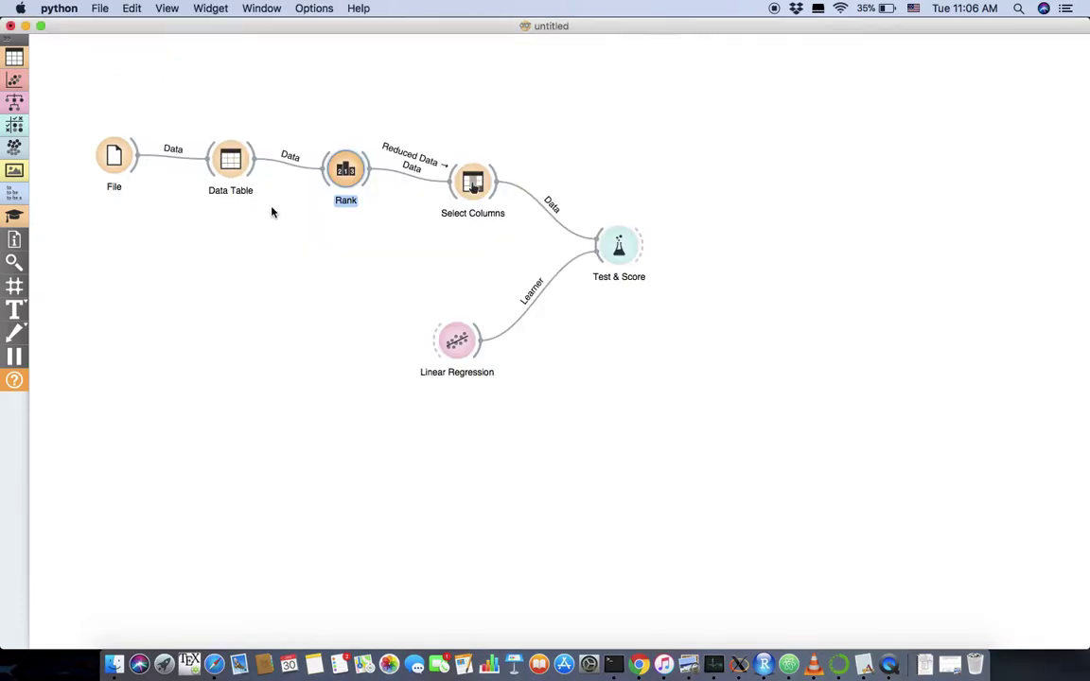
double_click(622, 250)
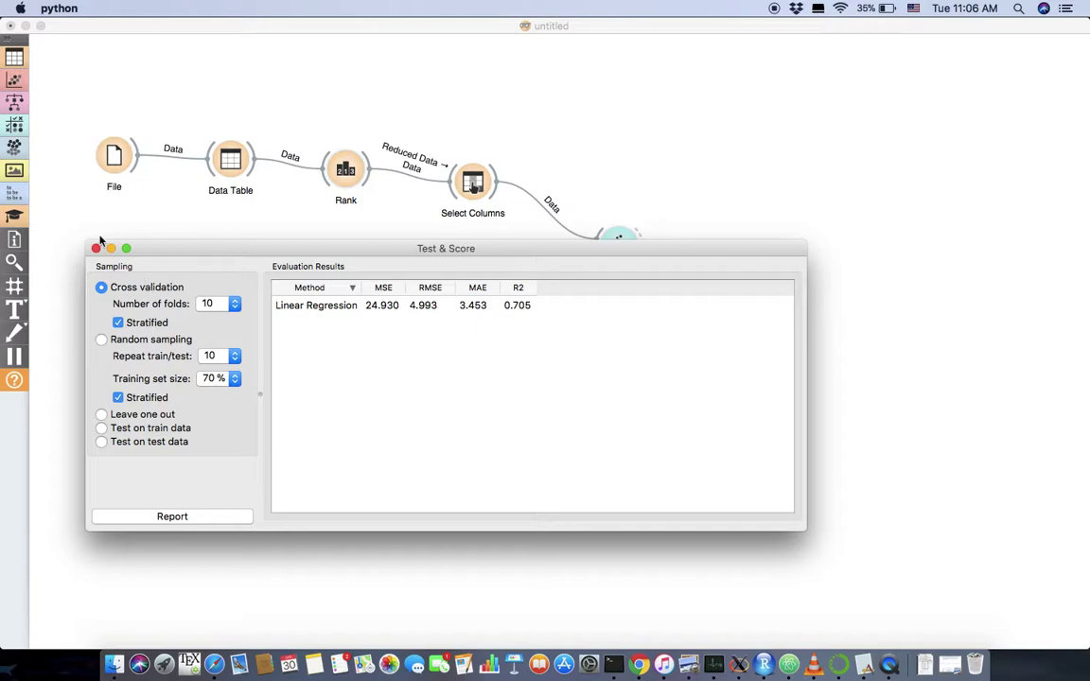
left_click(85, 210)
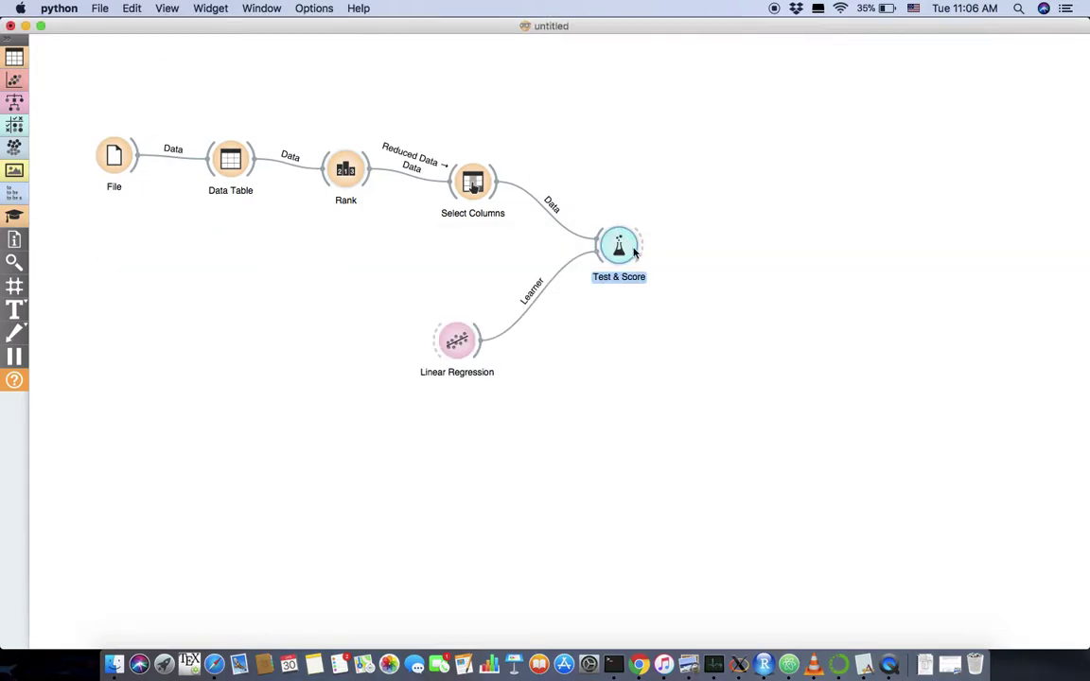